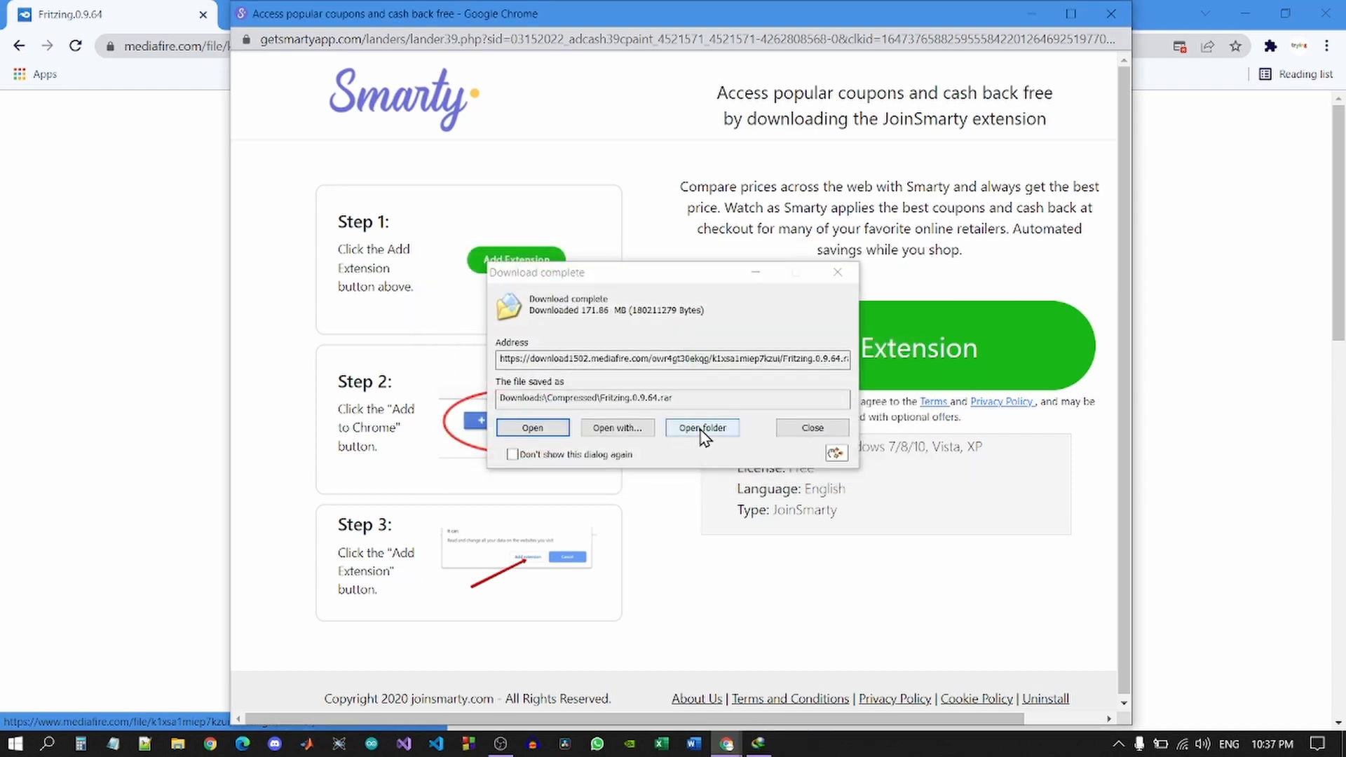
Extract Fritzing.0.9.64.rar here with its password, then open fritzing.0.9.3b.64.pc and select Fritzing.exe.
{"action": "left_click", "coordinate": [698, 429]}
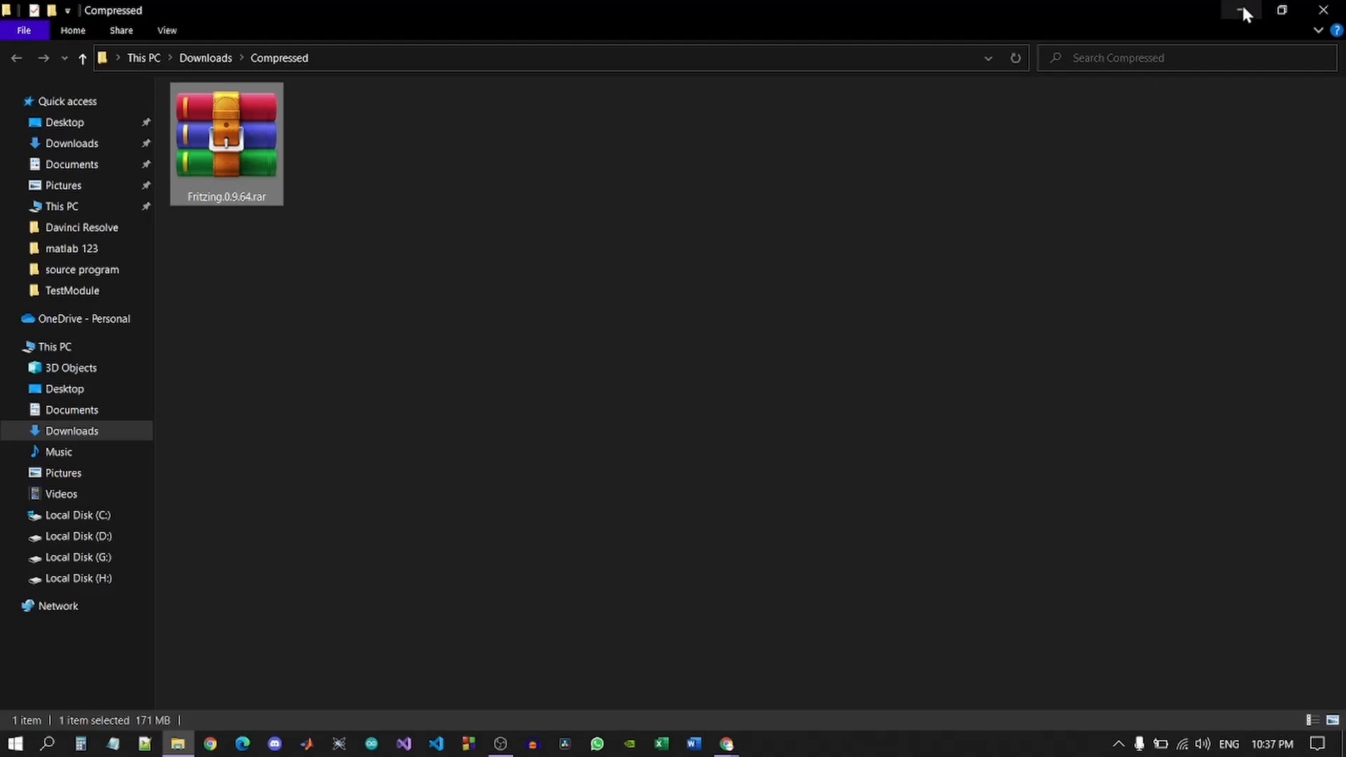
{"action": "right_click", "coordinate": [225, 121]}
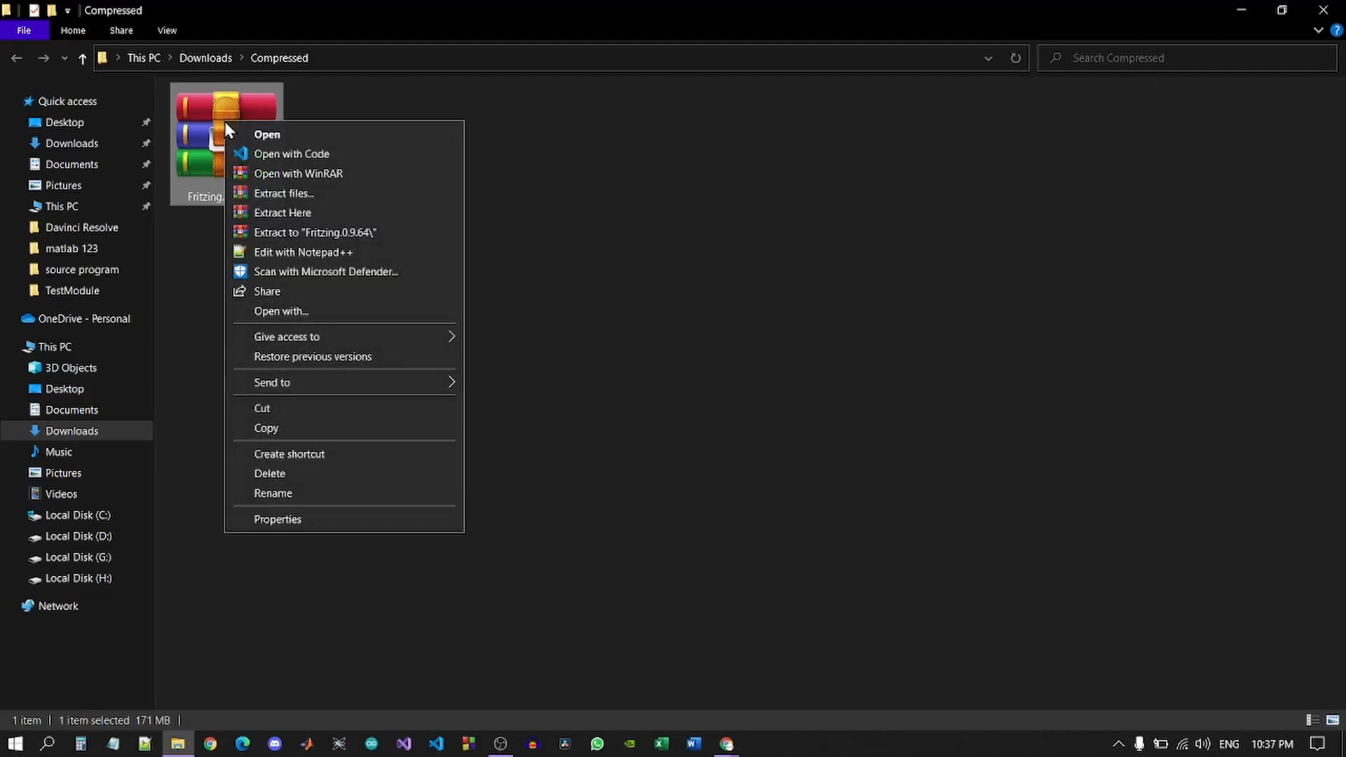
{"action": "left_click", "coordinate": [289, 213]}
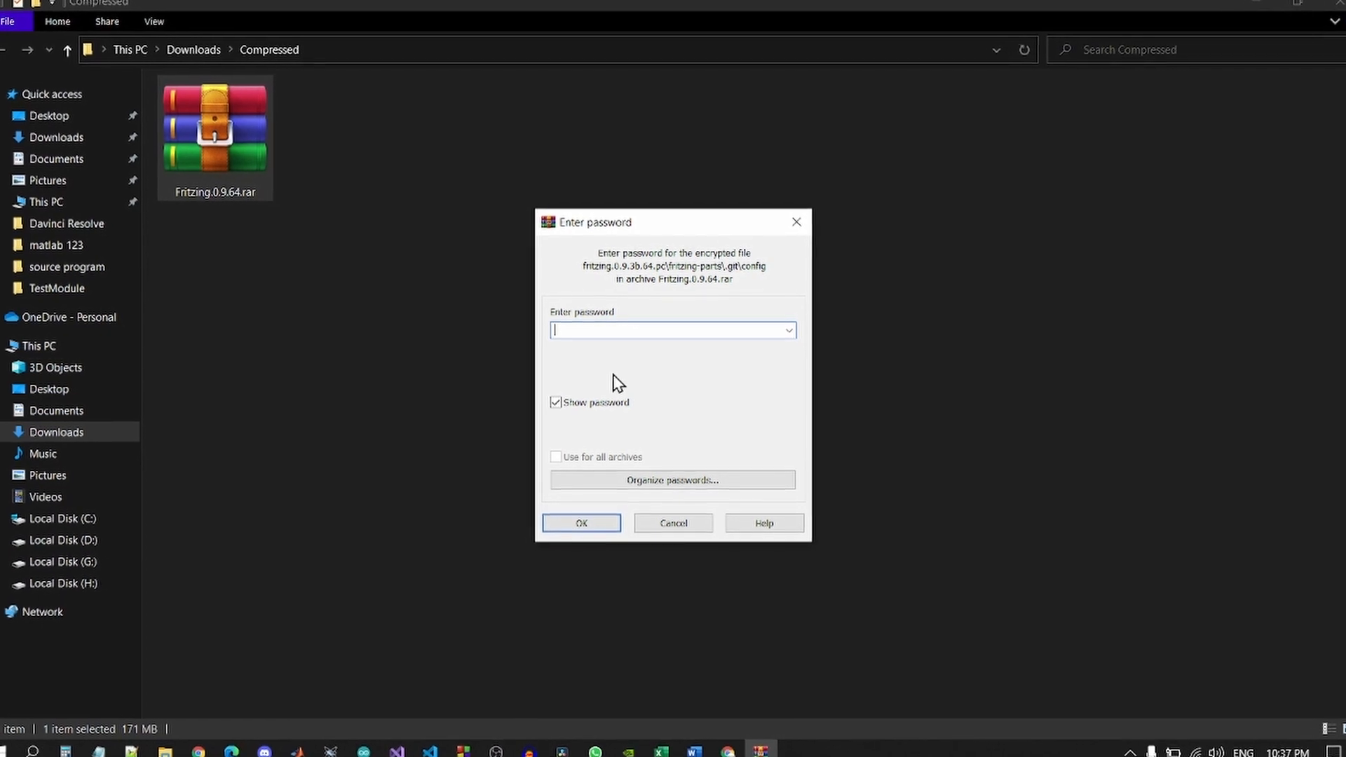
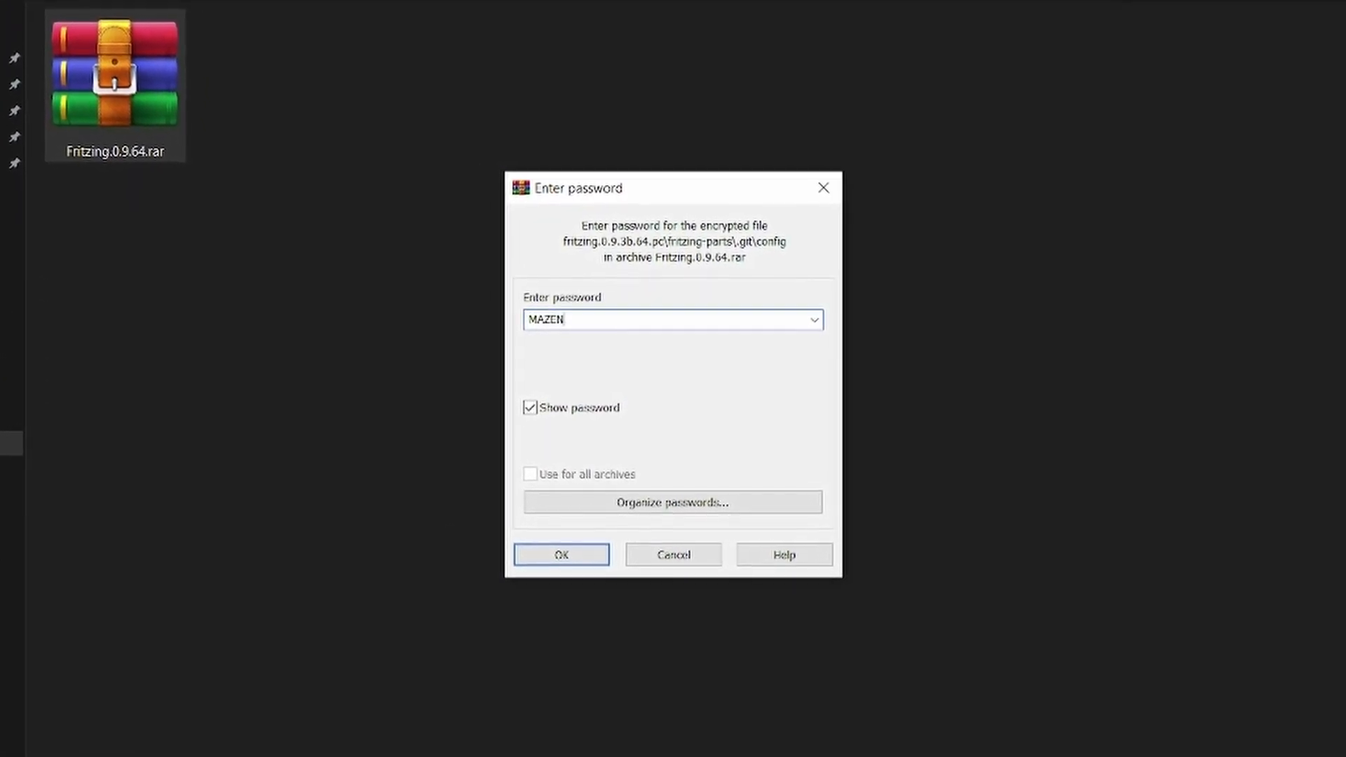
{"action": "left_click", "coordinate": [573, 545]}
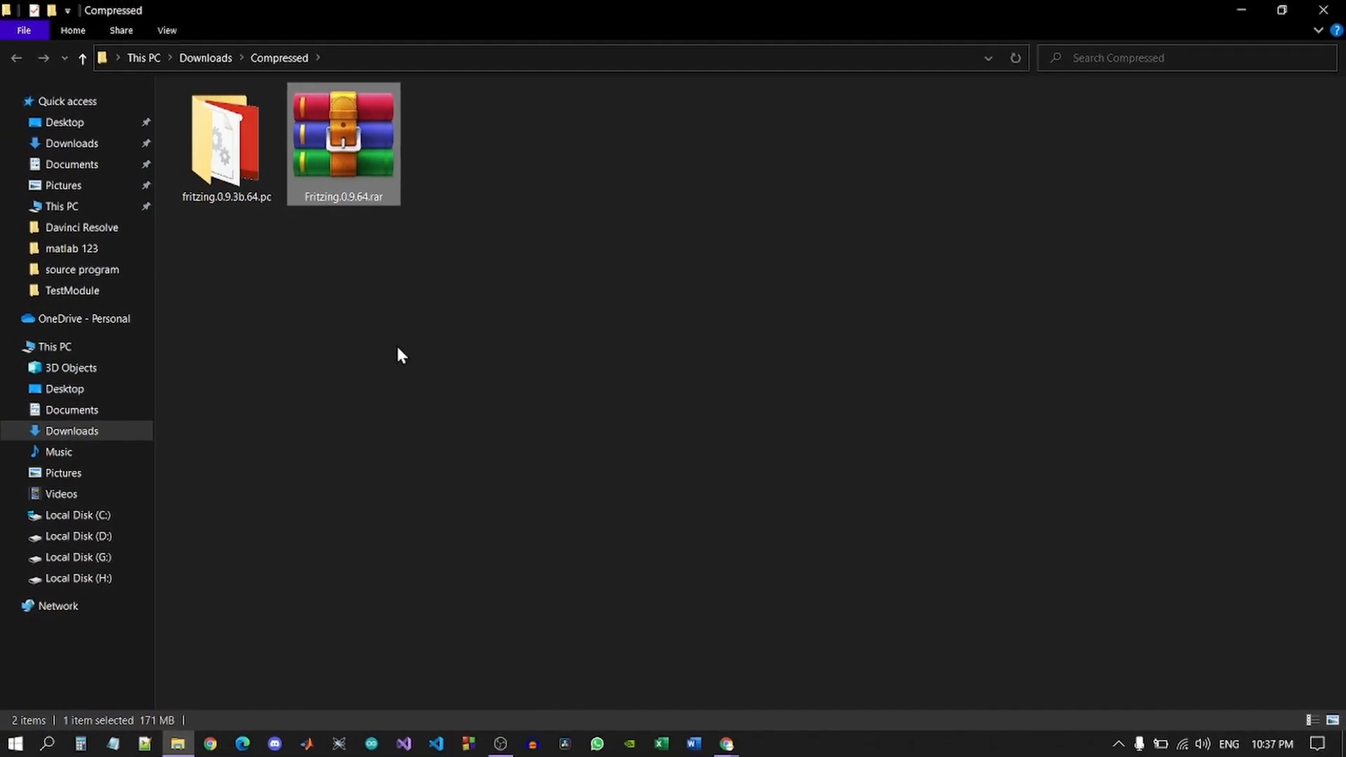
{"action": "double_click", "coordinate": [226, 166]}
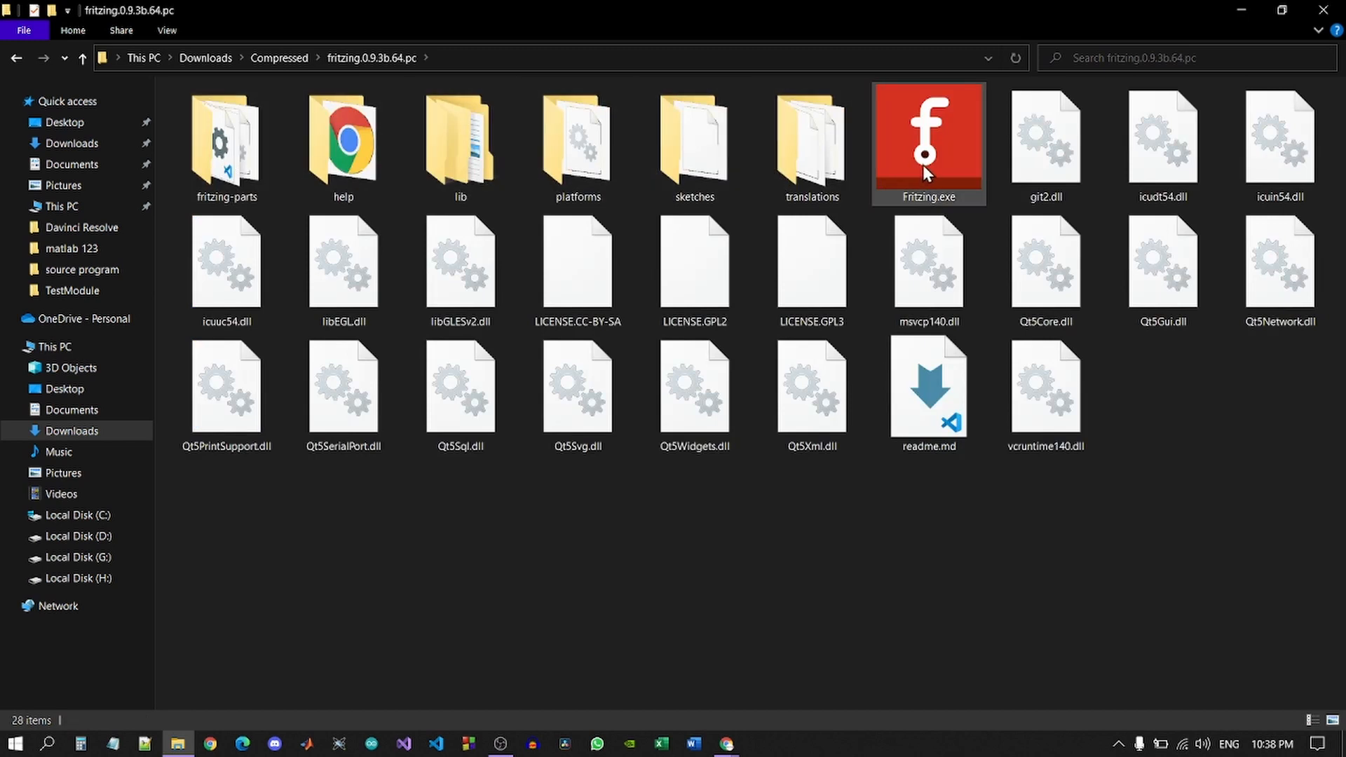
{"action": "left_click", "coordinate": [927, 172]}
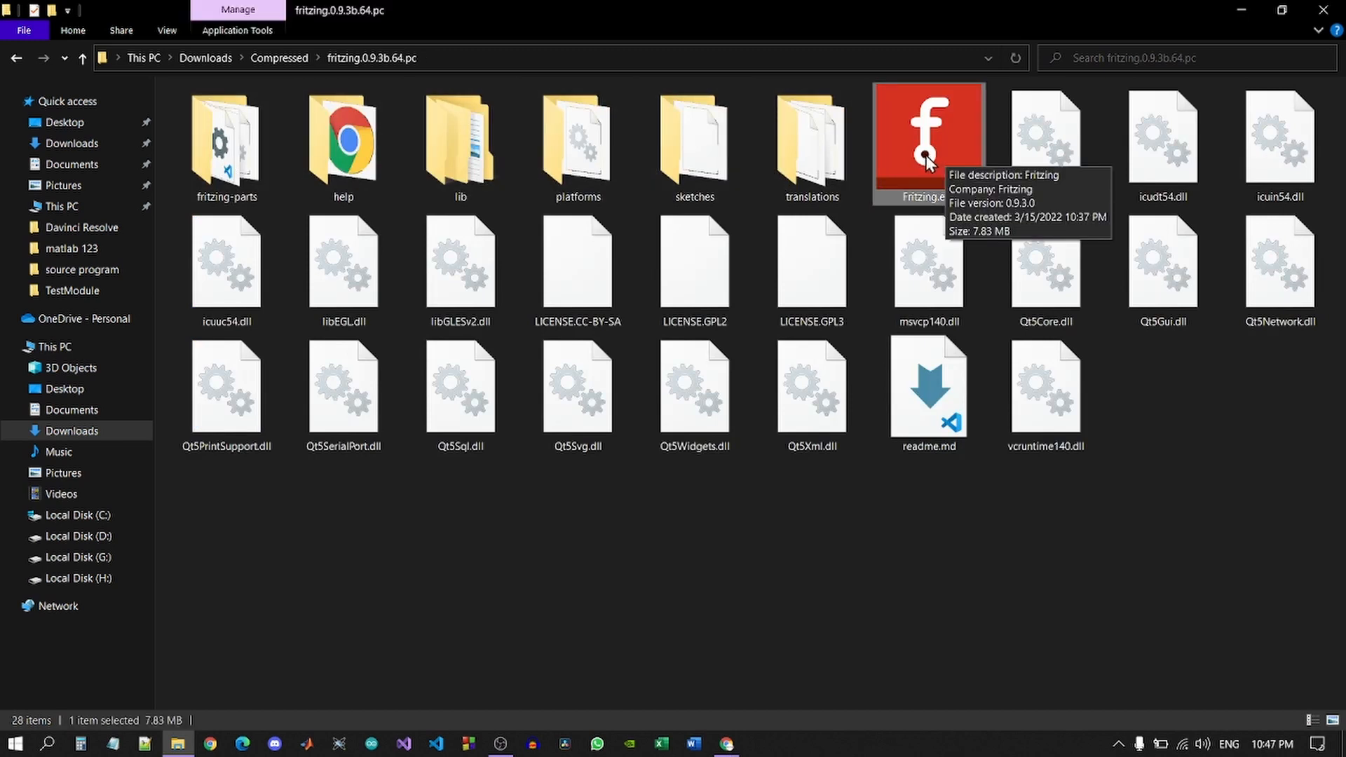
Launch Fritzing.exe and move from the Welcome page to an empty Breadboard View.
{"action": "double_click", "coordinate": [925, 154]}
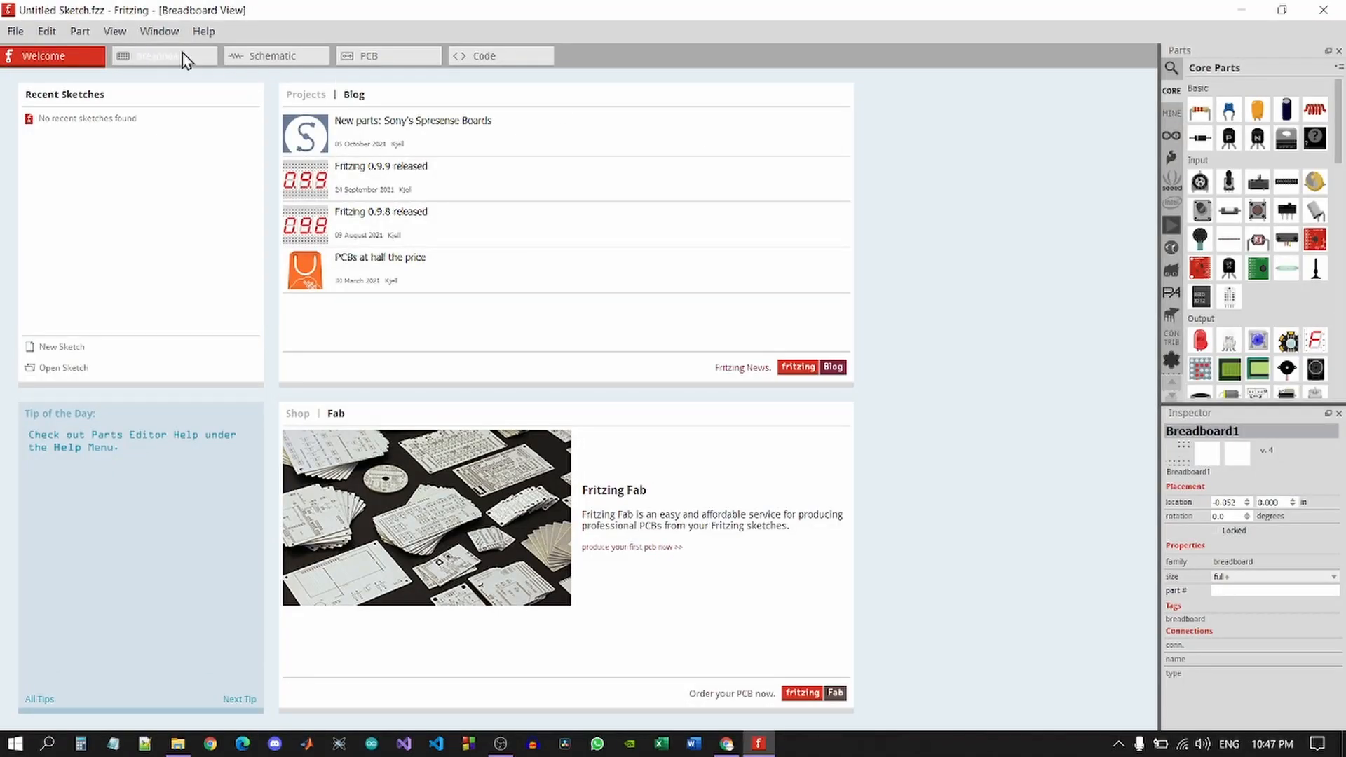
{"action": "left_click", "coordinate": [155, 59]}
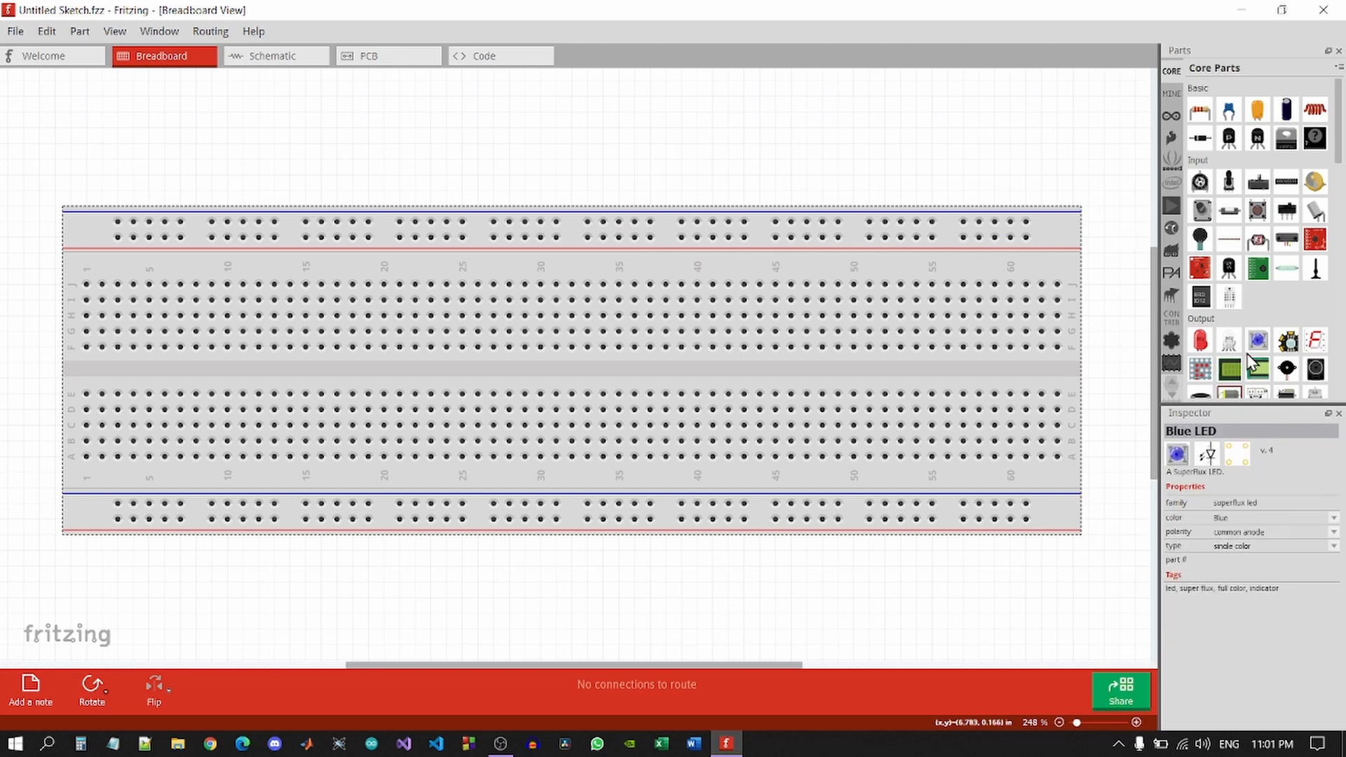
Place a generic IC, a 220Ω resistor, a red LED and a rectifier diode on the breadboard.
{"action": "scroll", "coordinate": [1251, 337], "scroll_direction": "down", "scroll_amount": 10}
{"action": "scroll", "coordinate": [1250, 359], "scroll_direction": "down", "scroll_amount": 4}
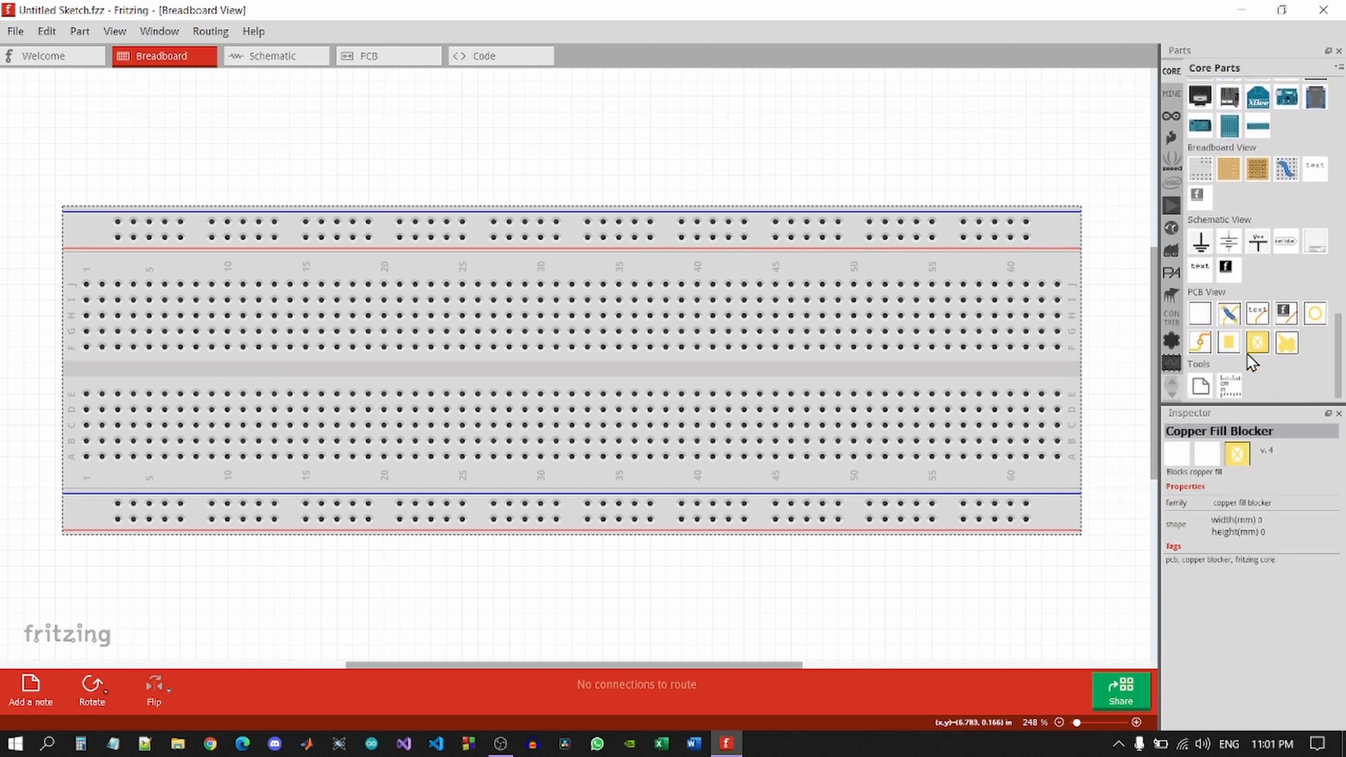
{"action": "scroll", "coordinate": [1251, 359], "scroll_direction": "up", "scroll_amount": 7}
{"action": "scroll", "coordinate": [1251, 359], "scroll_direction": "up", "scroll_amount": 5}
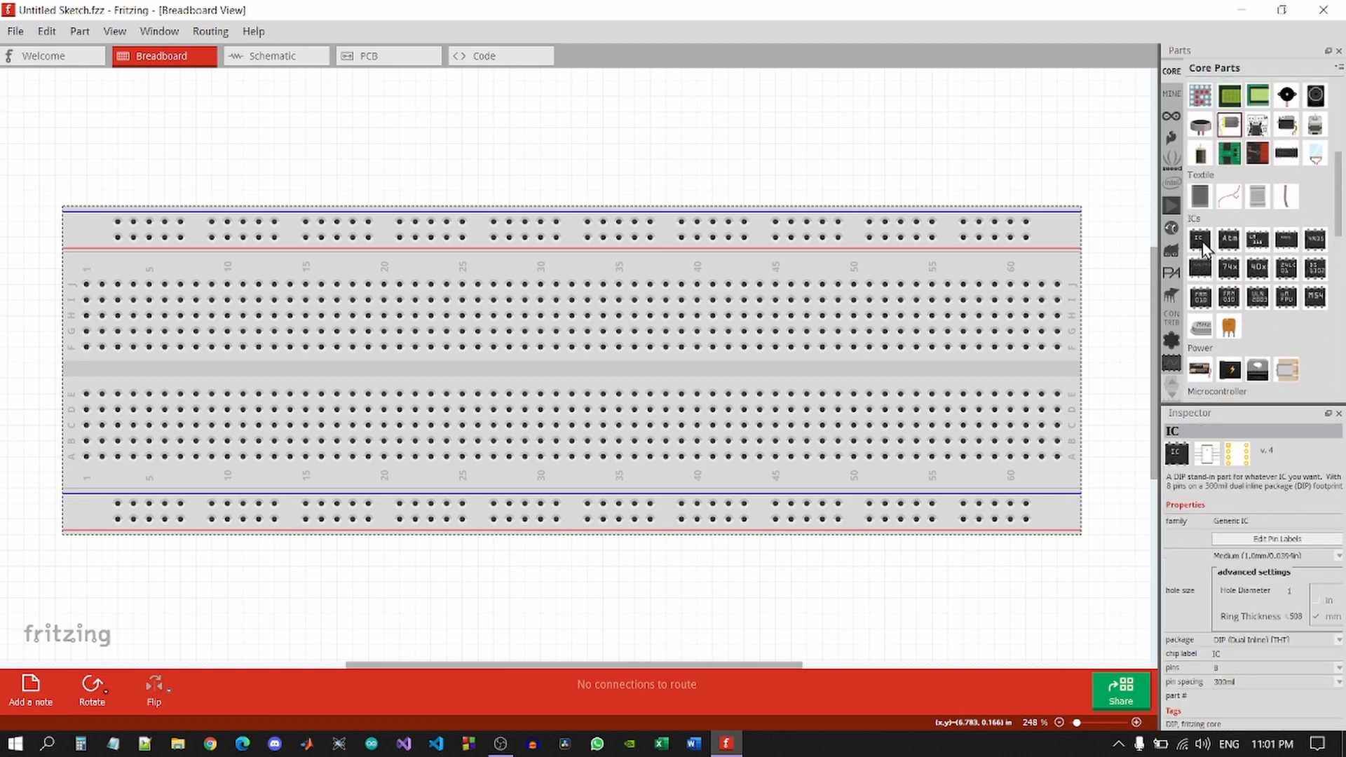
{"action": "left_click_drag", "start_coordinate": [1200, 240], "coordinate": [528, 372]}
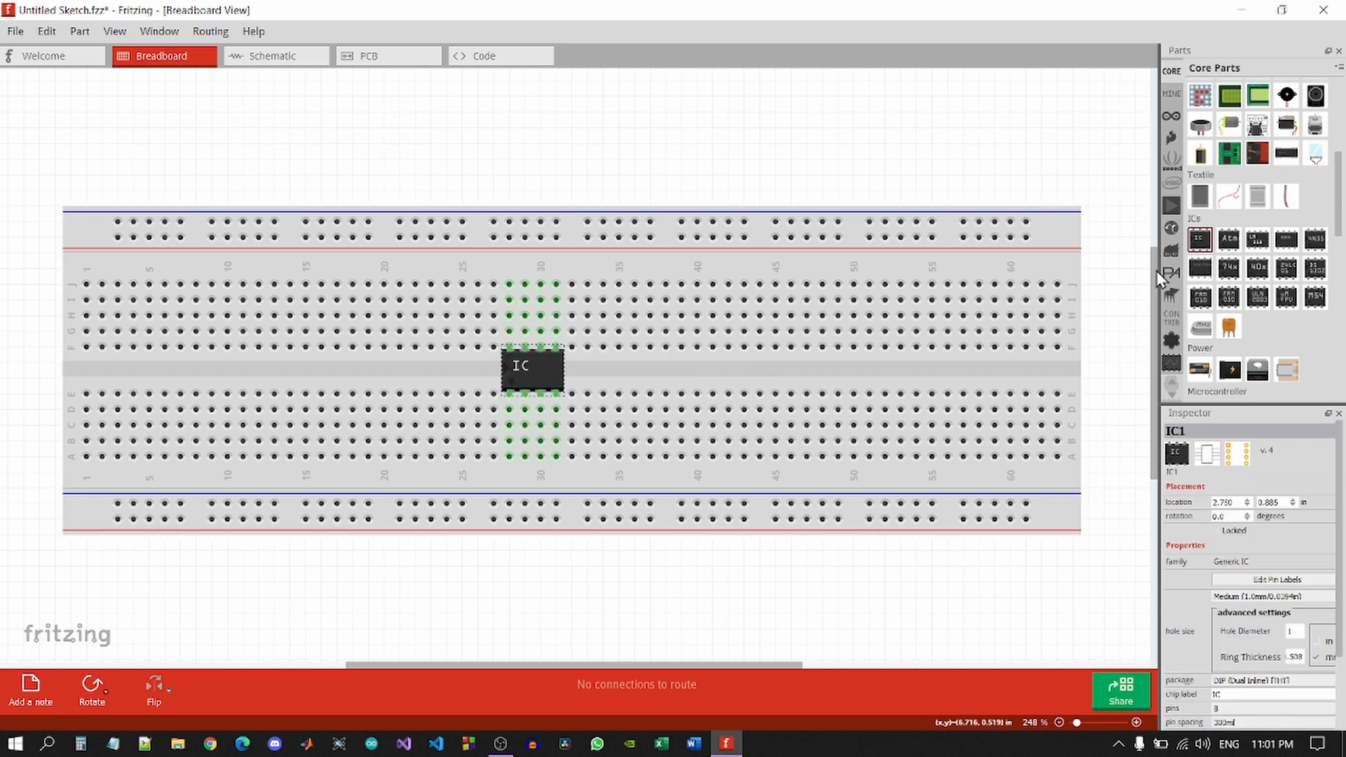
{"action": "scroll", "coordinate": [1254, 139], "scroll_direction": "up", "scroll_amount": 3}
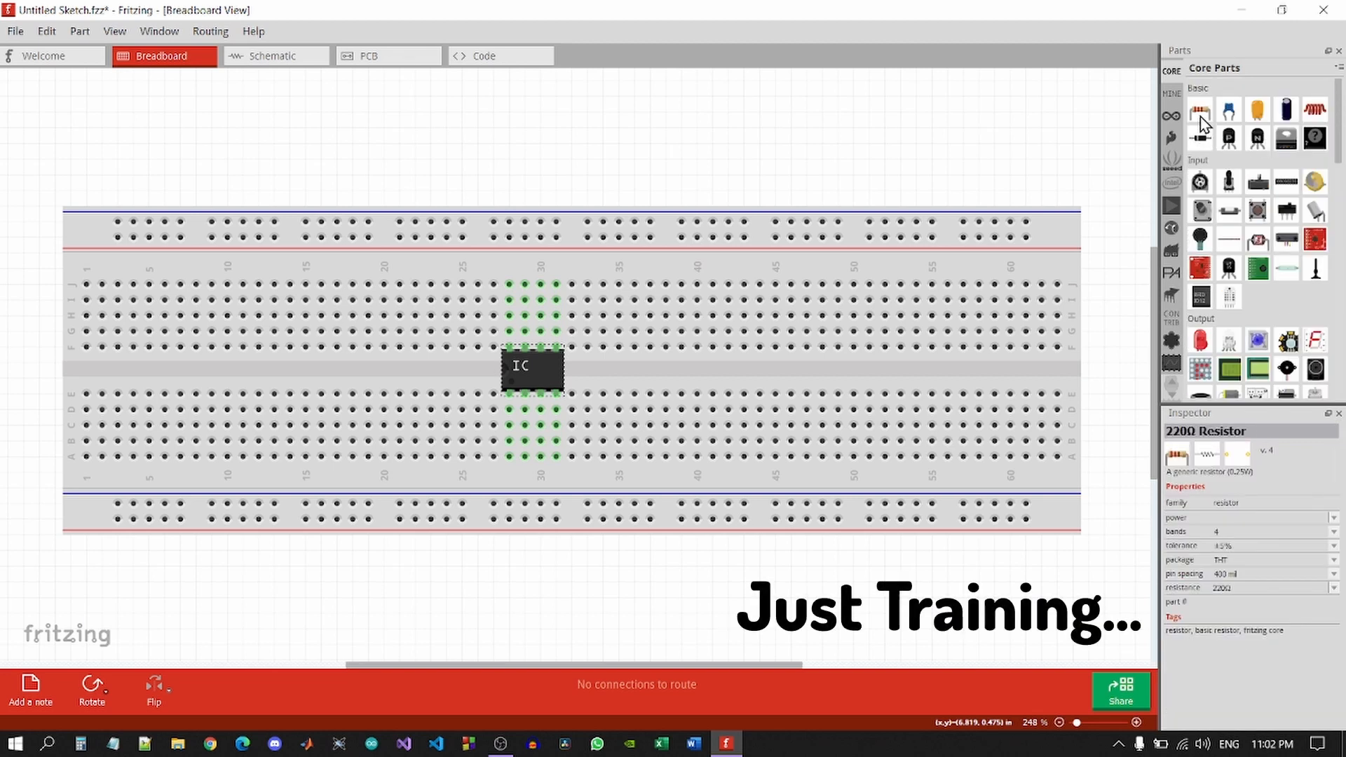
{"action": "left_click_drag", "start_coordinate": [1202, 121], "coordinate": [495, 304]}
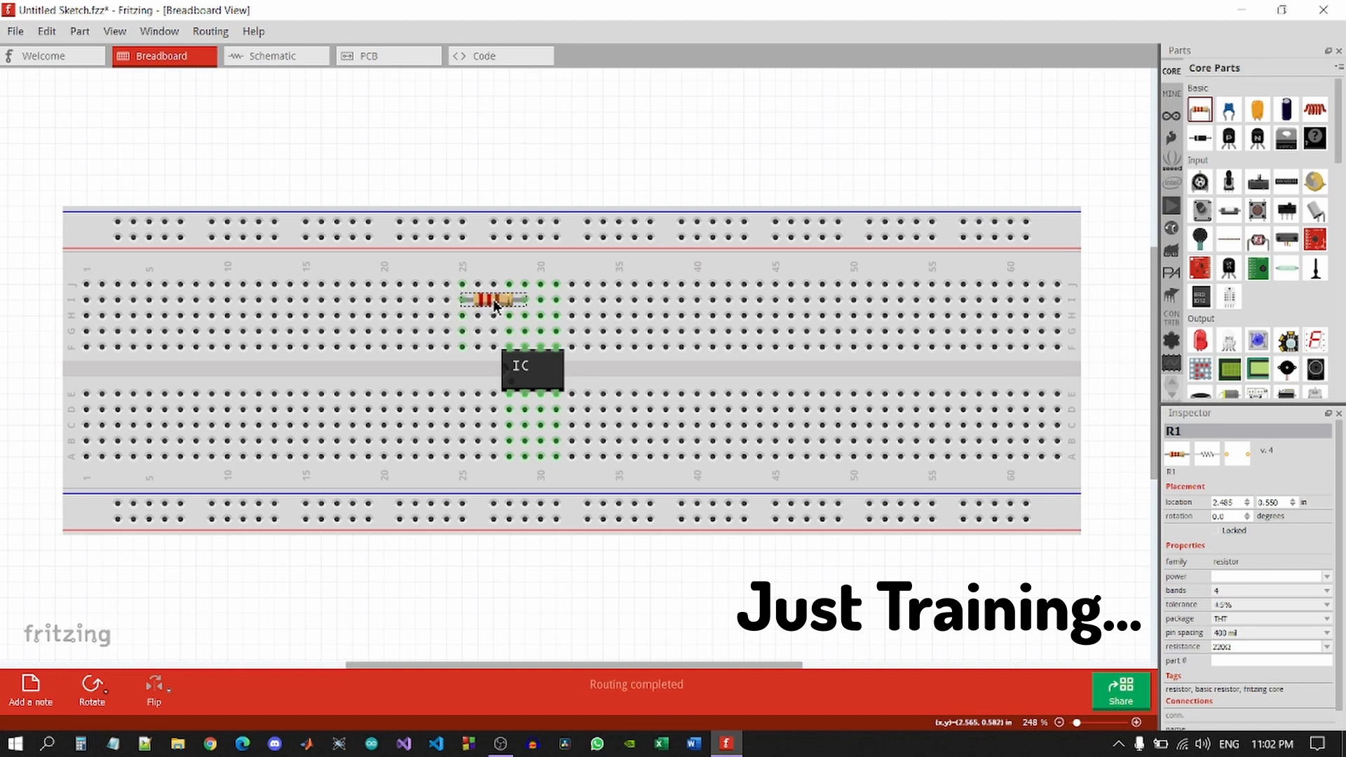
{"action": "mouse_move", "coordinate": [1241, 216]}
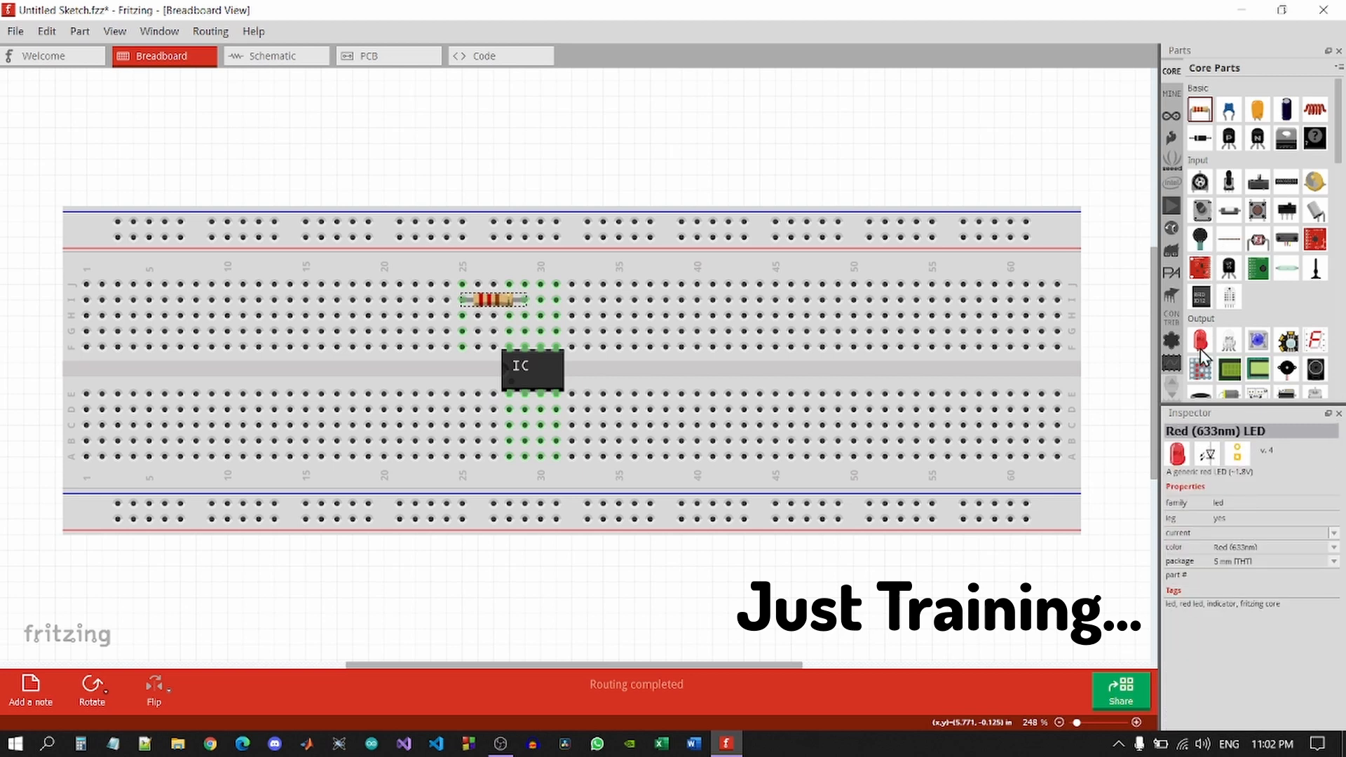
{"action": "left_click_drag", "start_coordinate": [1199, 354], "coordinate": [464, 225]}
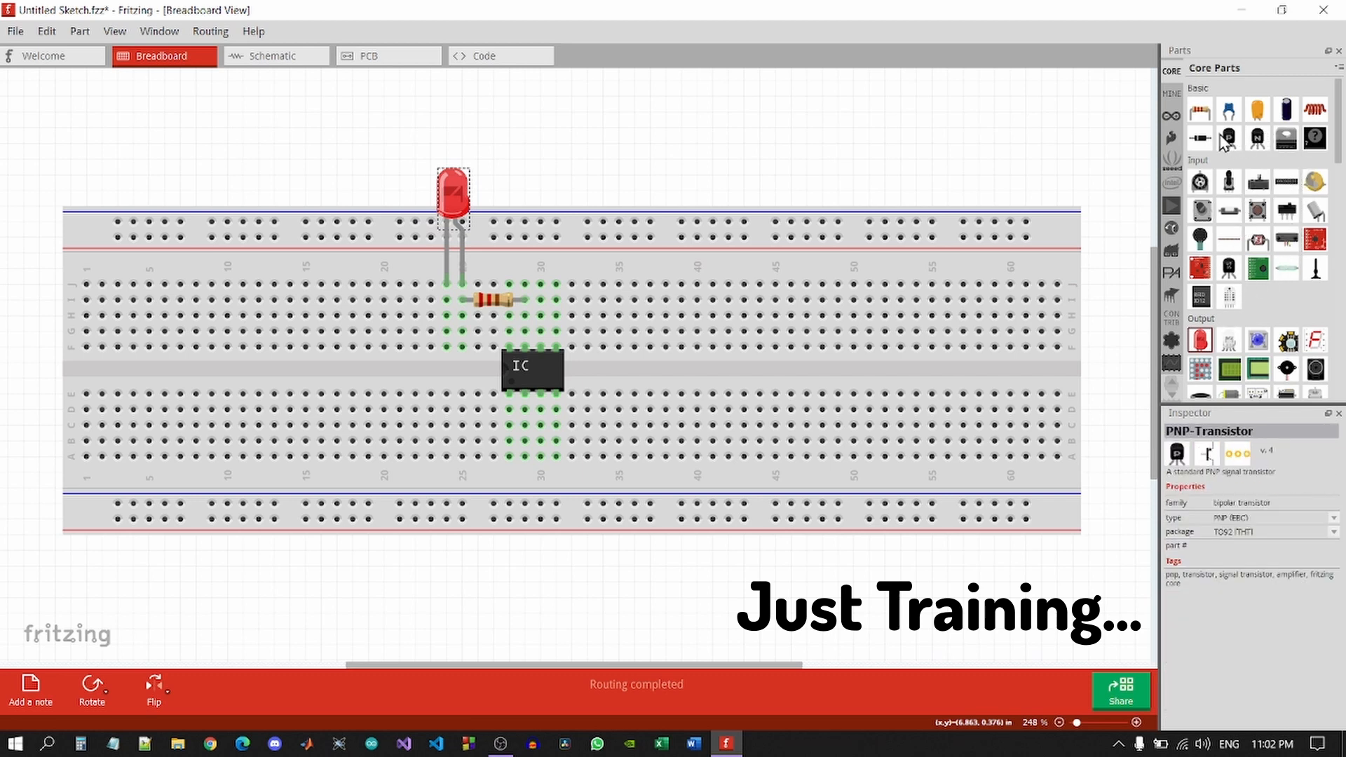
{"action": "left_click_drag", "start_coordinate": [1200, 138], "coordinate": [902, 331]}
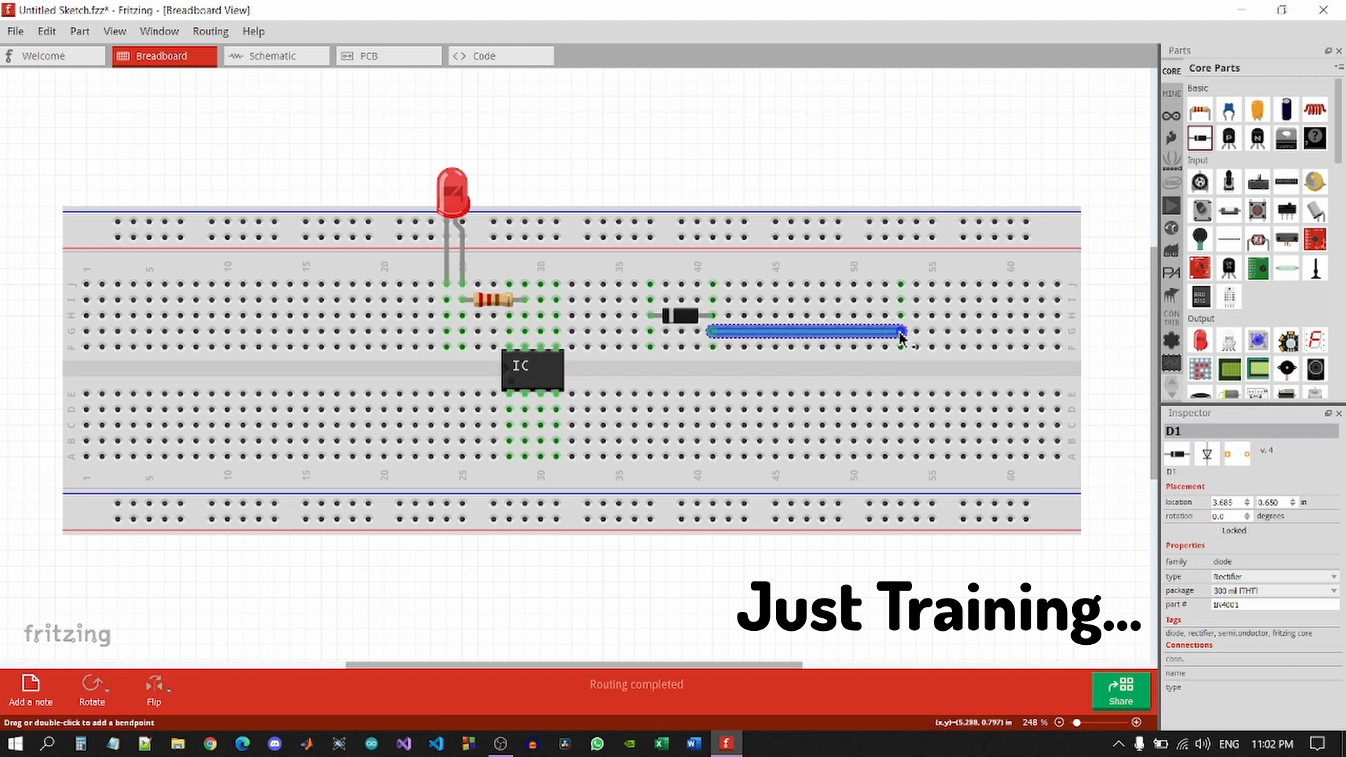
Draw a wire along row J toward column 60 and set the top wire's colour to blue.
{"action": "right_click", "coordinate": [851, 339]}
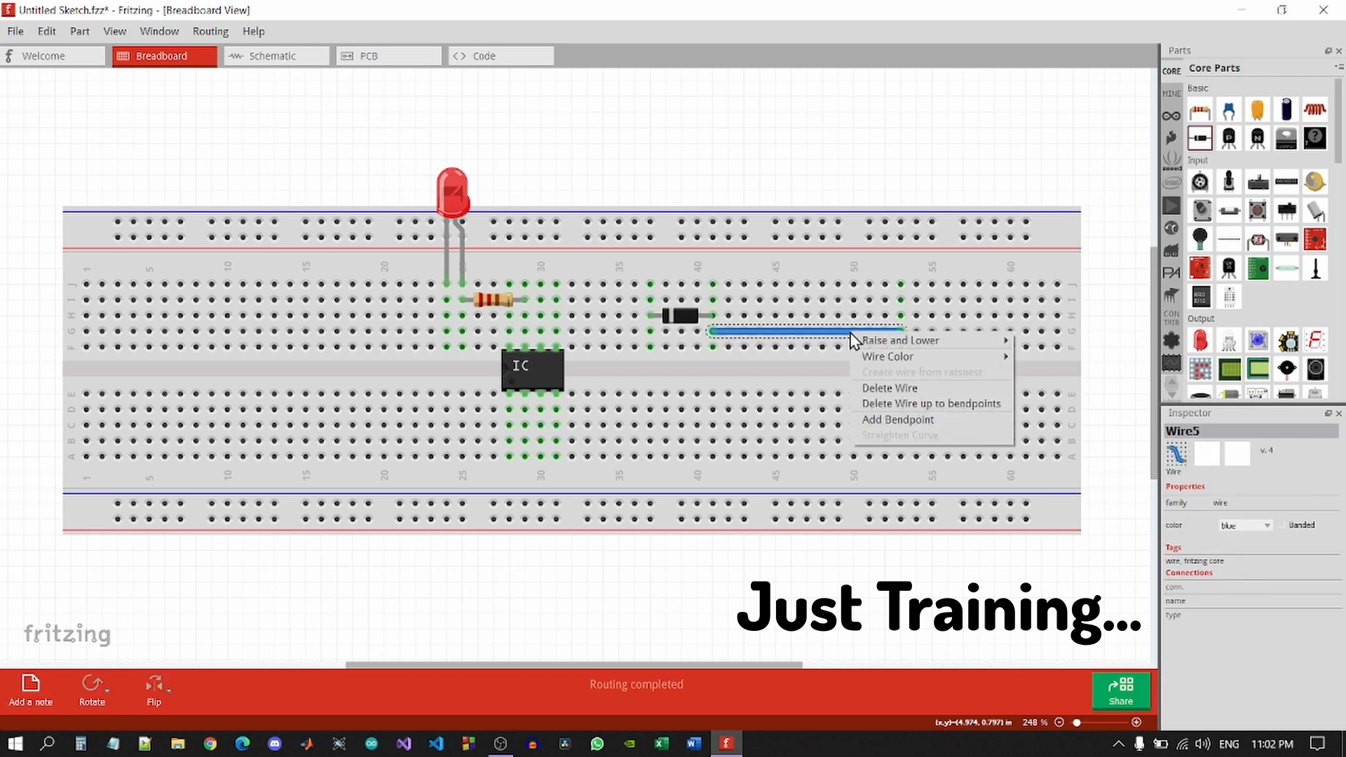
{"action": "mouse_move", "coordinate": [888, 361]}
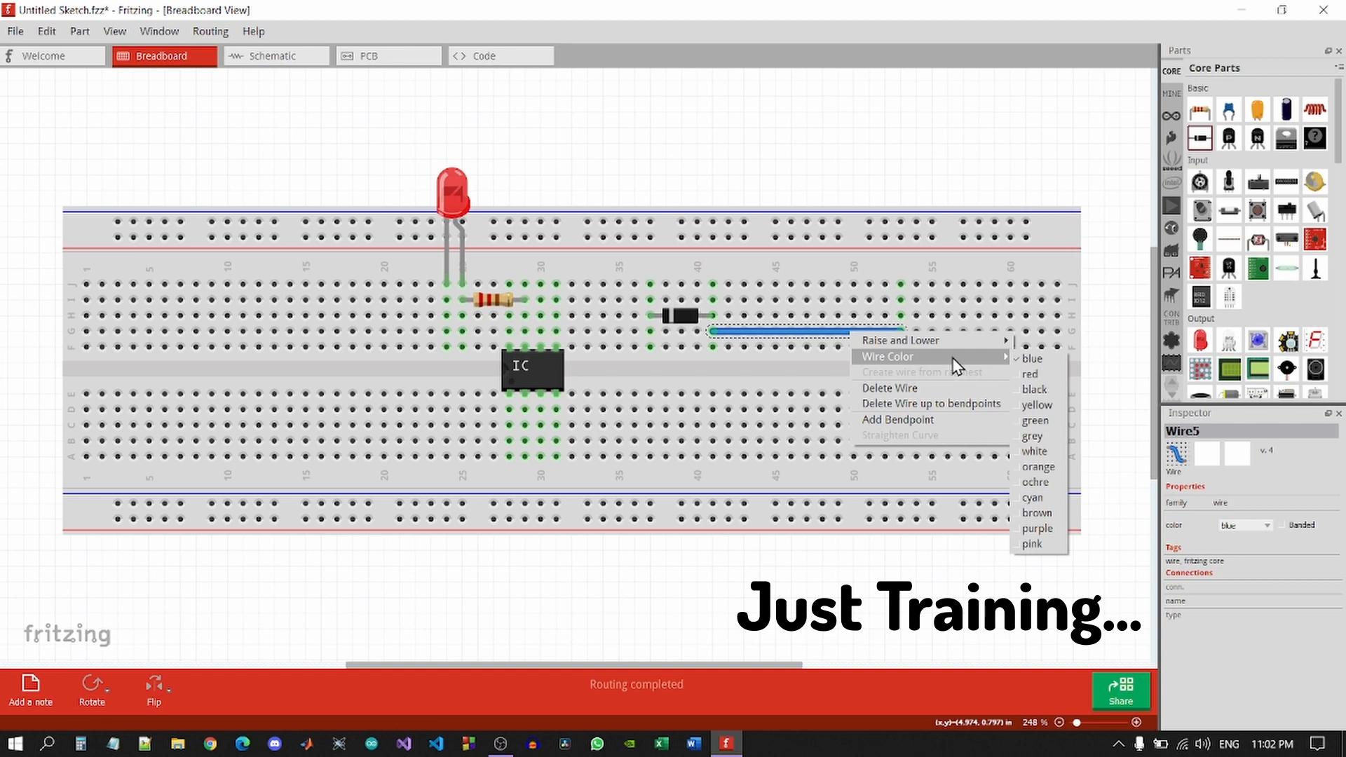
{"action": "left_click", "coordinate": [1044, 473]}
{"action": "left_click", "coordinate": [914, 396]}
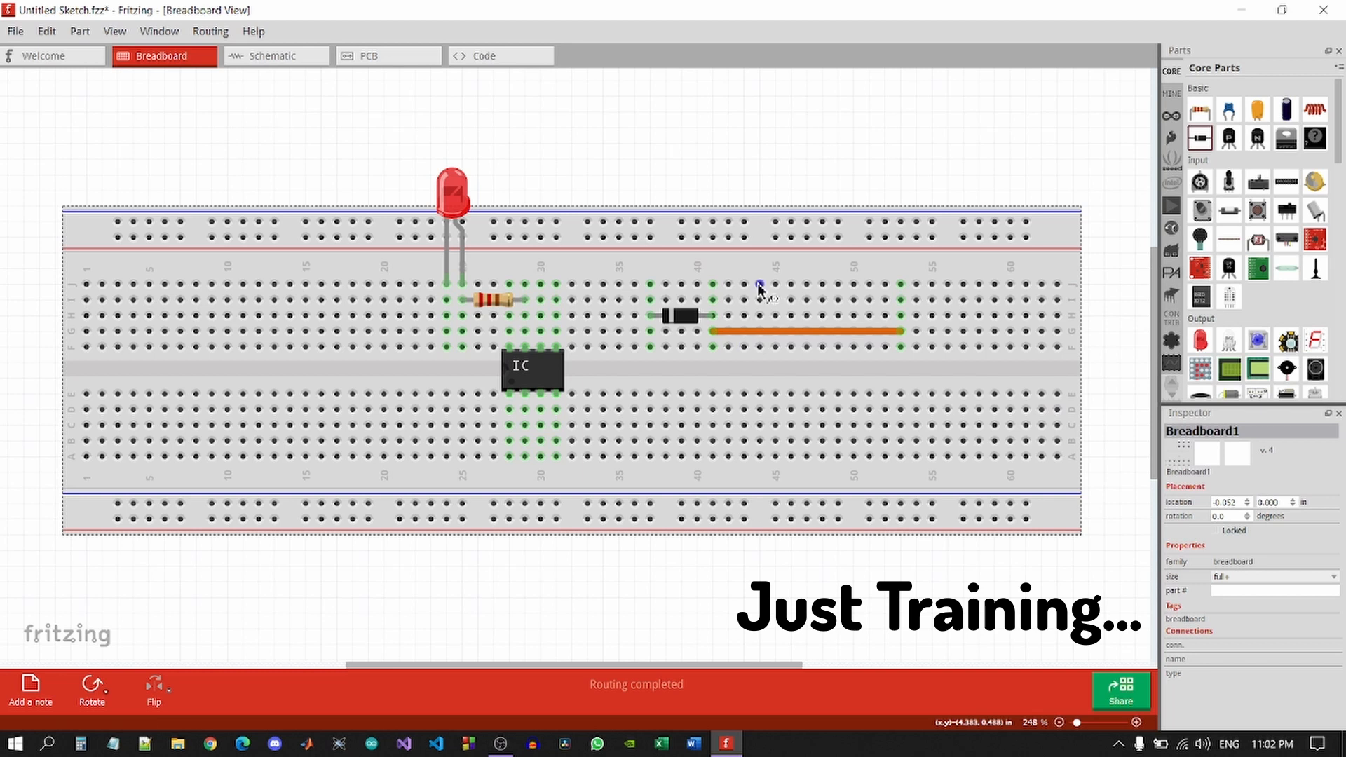
{"action": "left_click_drag", "start_coordinate": [759, 284], "coordinate": [1056, 284]}
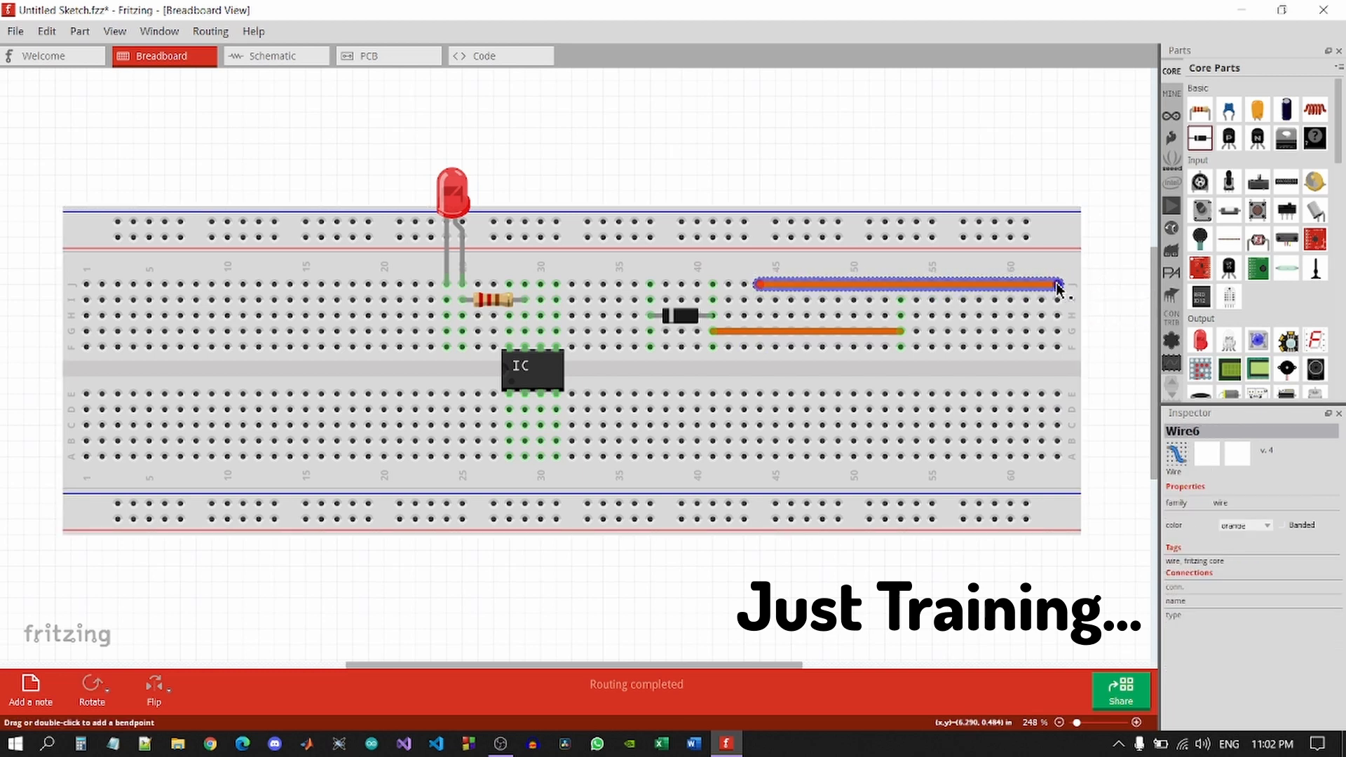
{"action": "right_click", "coordinate": [995, 288]}
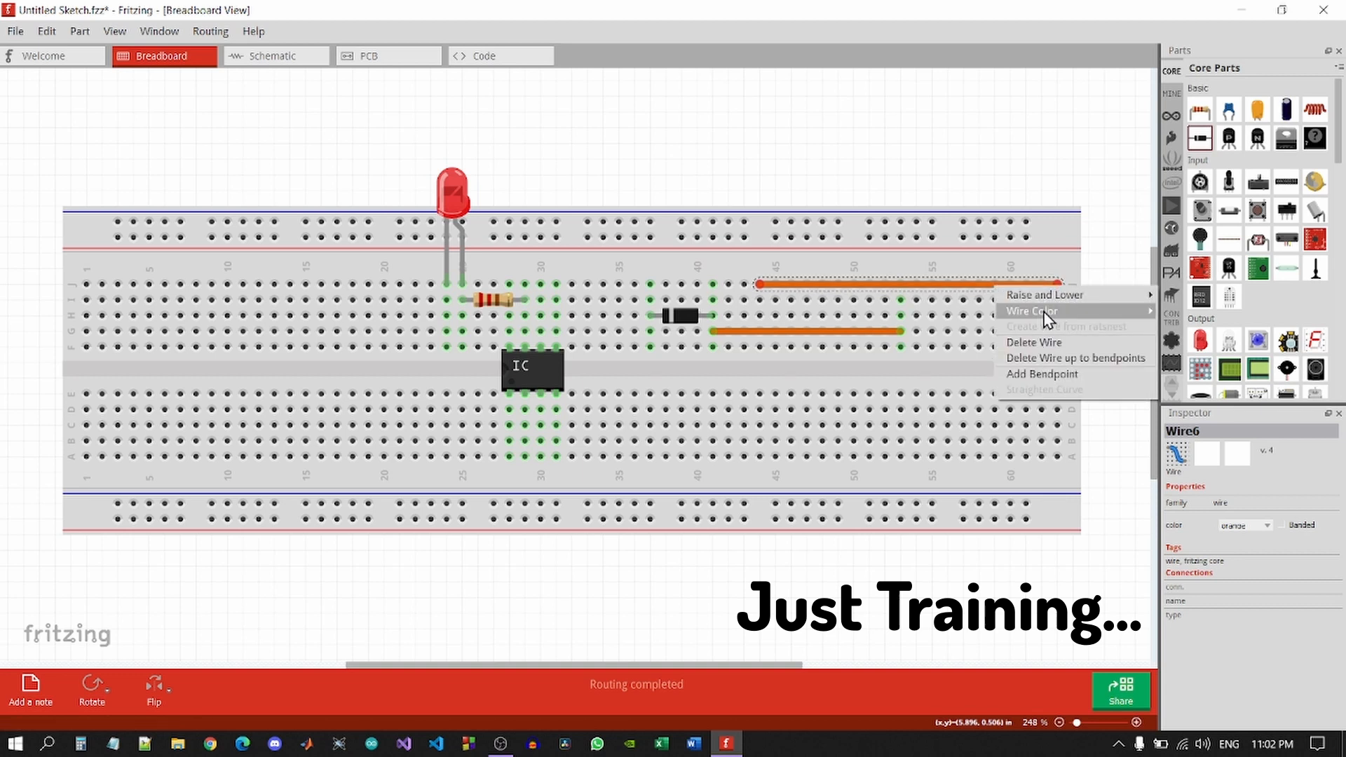
{"action": "mouse_move", "coordinate": [1047, 319]}
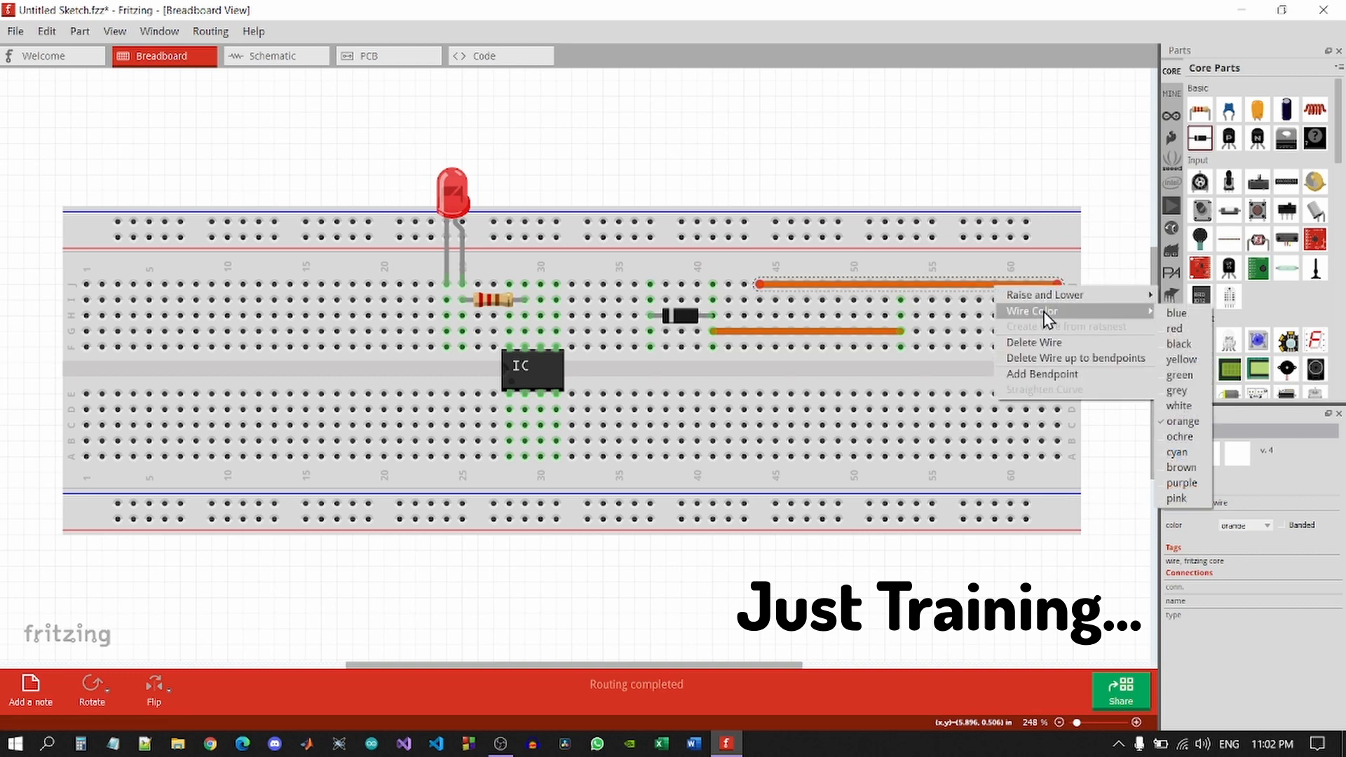
{"action": "left_click", "coordinate": [1180, 313]}
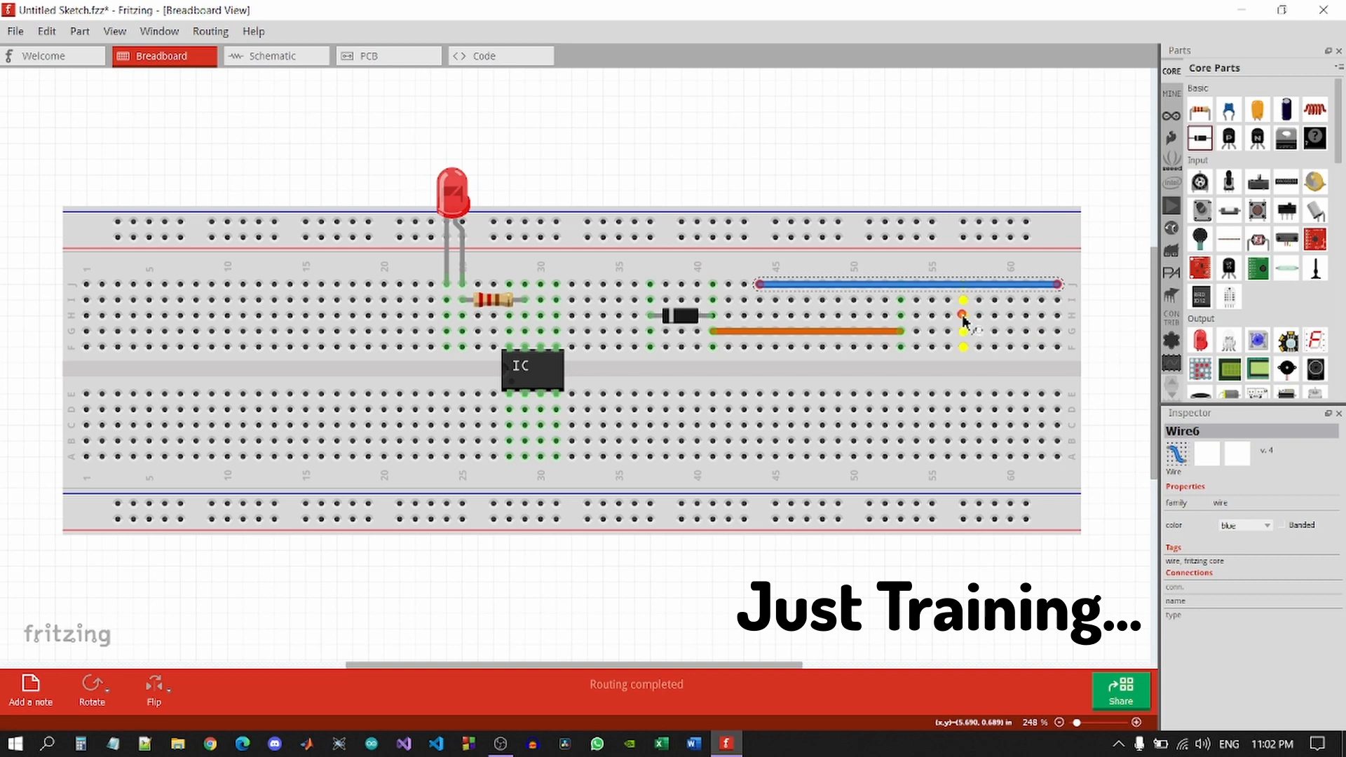
Add three wires down to the lower power rail from columns 55, 59 and below the IC.
{"action": "left_click_drag", "start_coordinate": [963, 320], "coordinate": [966, 504]}
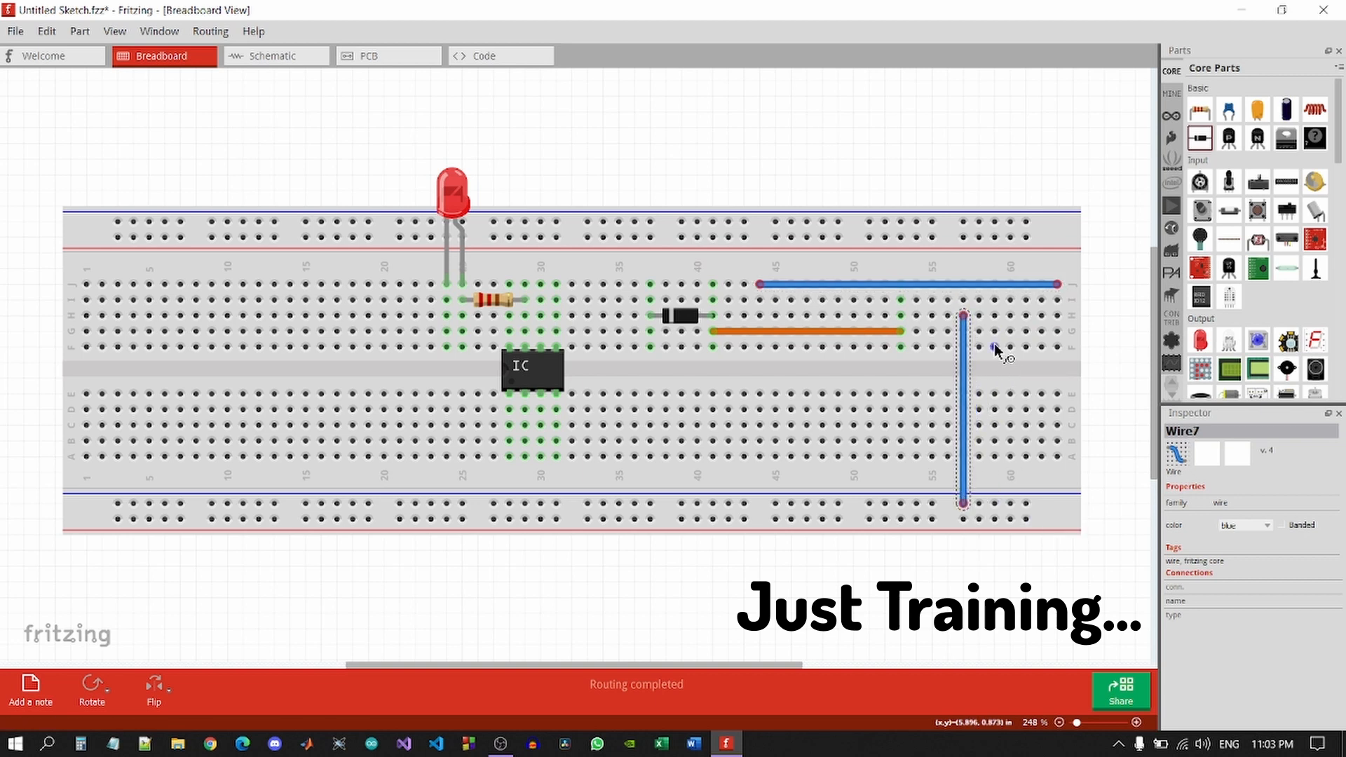
{"action": "left_click_drag", "start_coordinate": [994, 346], "coordinate": [996, 521]}
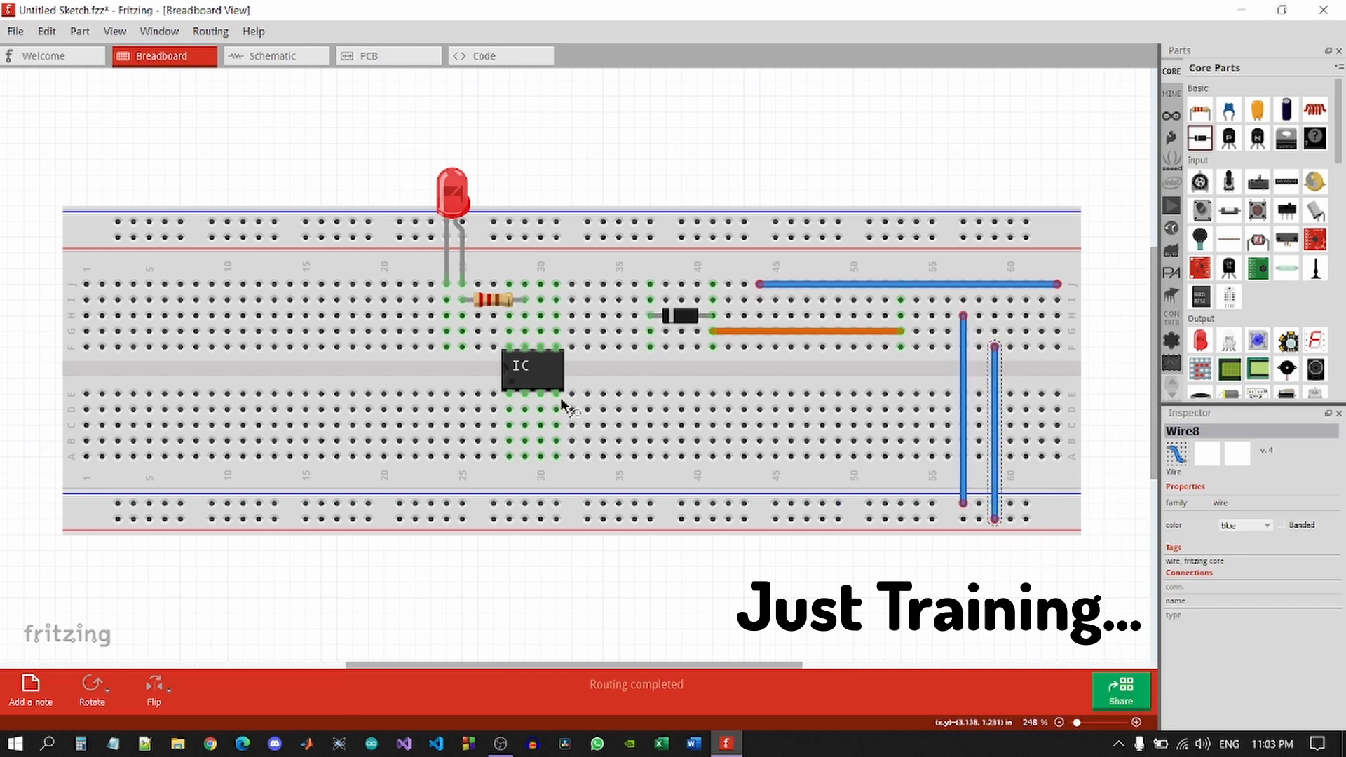
{"action": "left_click_drag", "start_coordinate": [574, 412], "coordinate": [557, 511]}
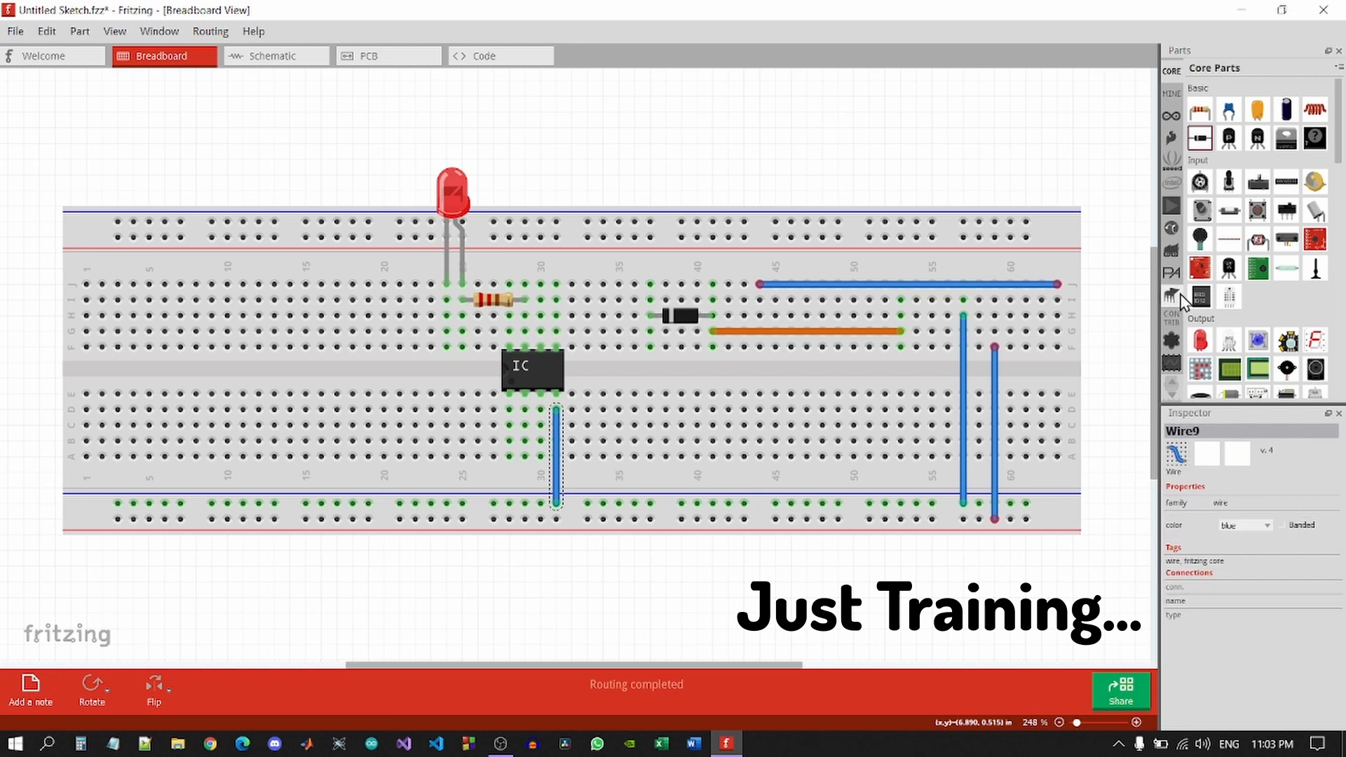
Drag an Arduino Uno (Rev3) from the Arduino bin onto the canvas and move it lower-left.
{"action": "scroll", "coordinate": [1180, 294], "scroll_direction": "down", "scroll_amount": 2}
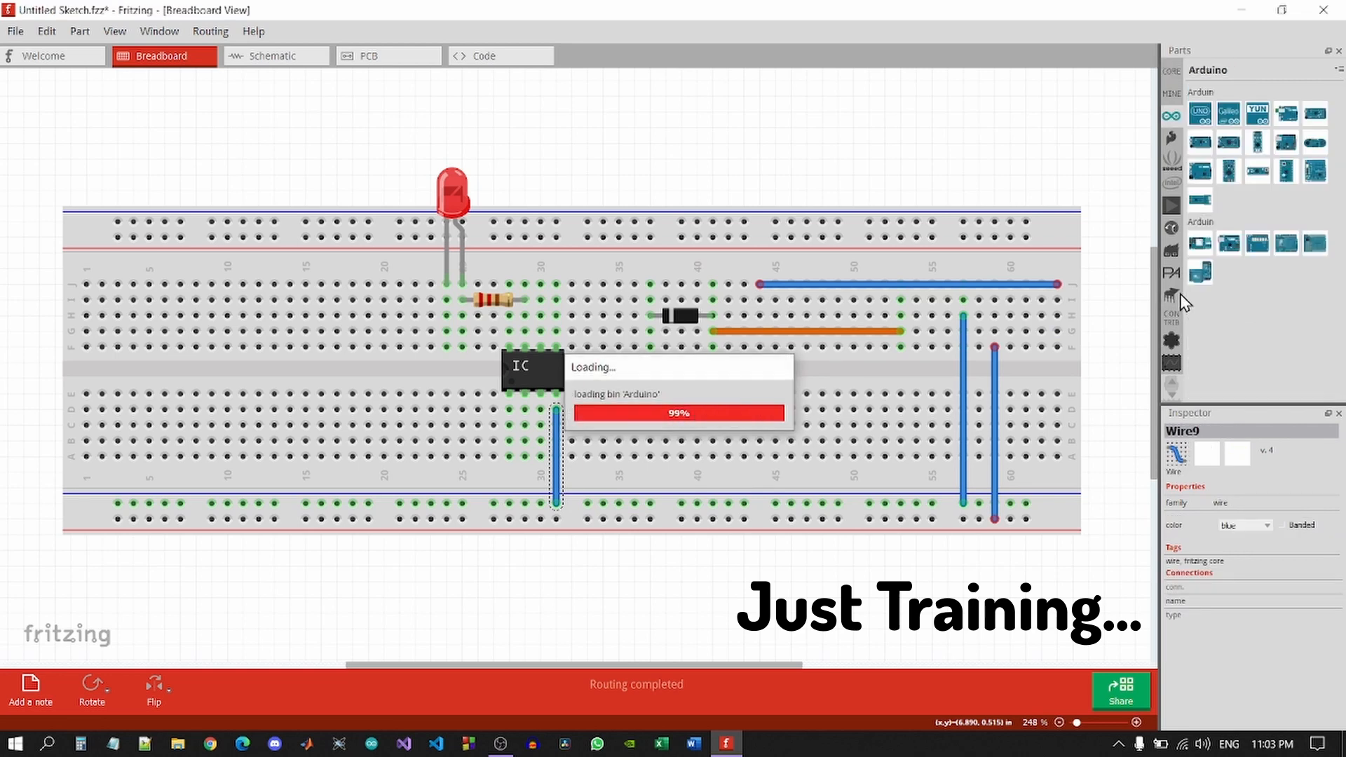
{"action": "mouse_move", "coordinate": [1206, 118]}
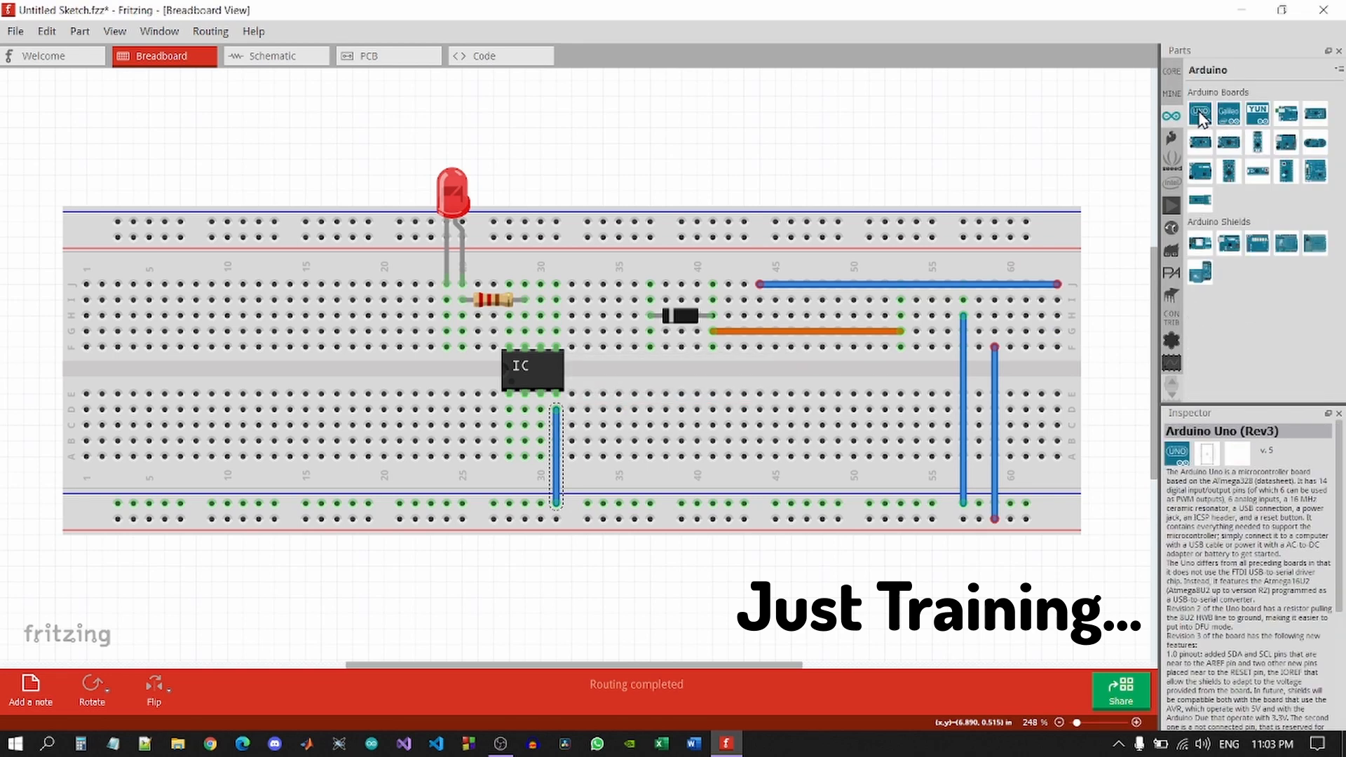
{"action": "left_click_drag", "start_coordinate": [987, 138], "coordinate": [66, 322]}
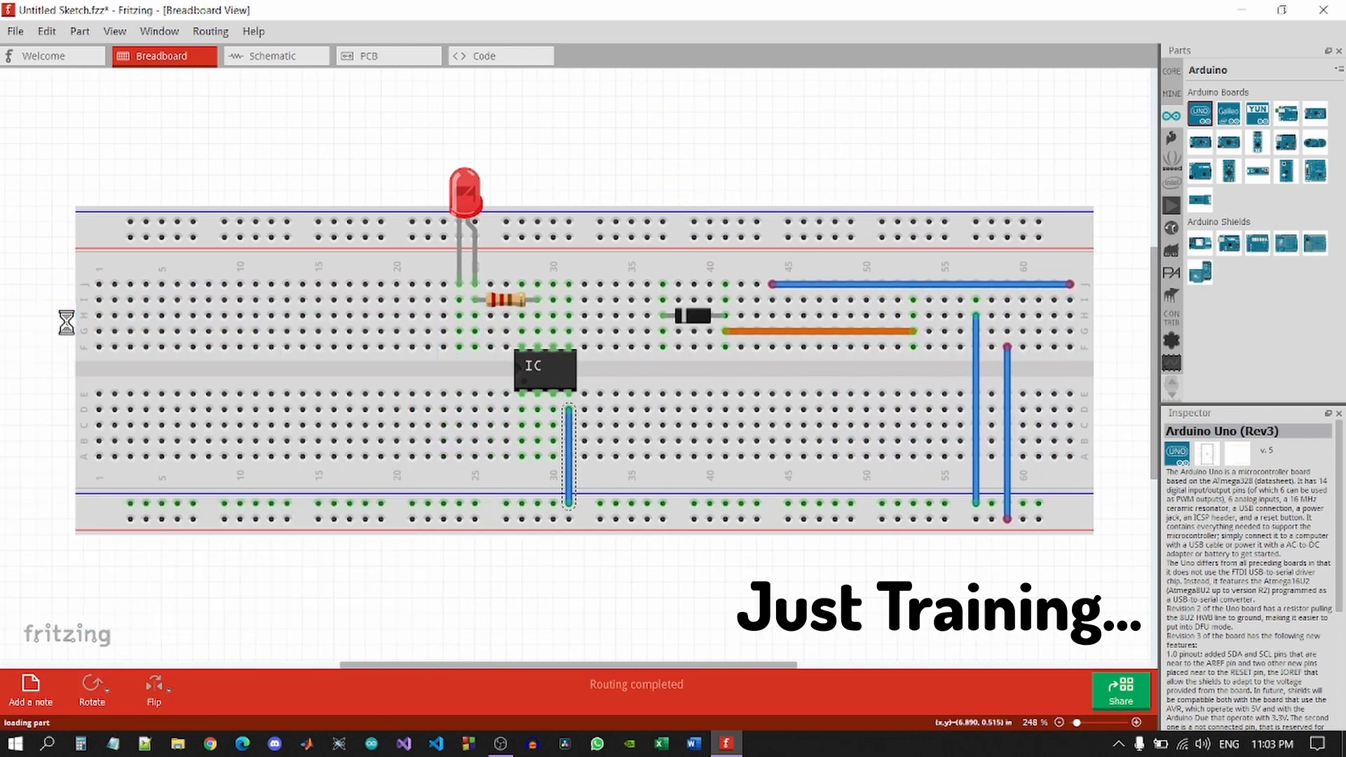
{"action": "scroll", "coordinate": [600, 390], "scroll_direction": "down", "scroll_amount": 3, "text": "ctrl"}
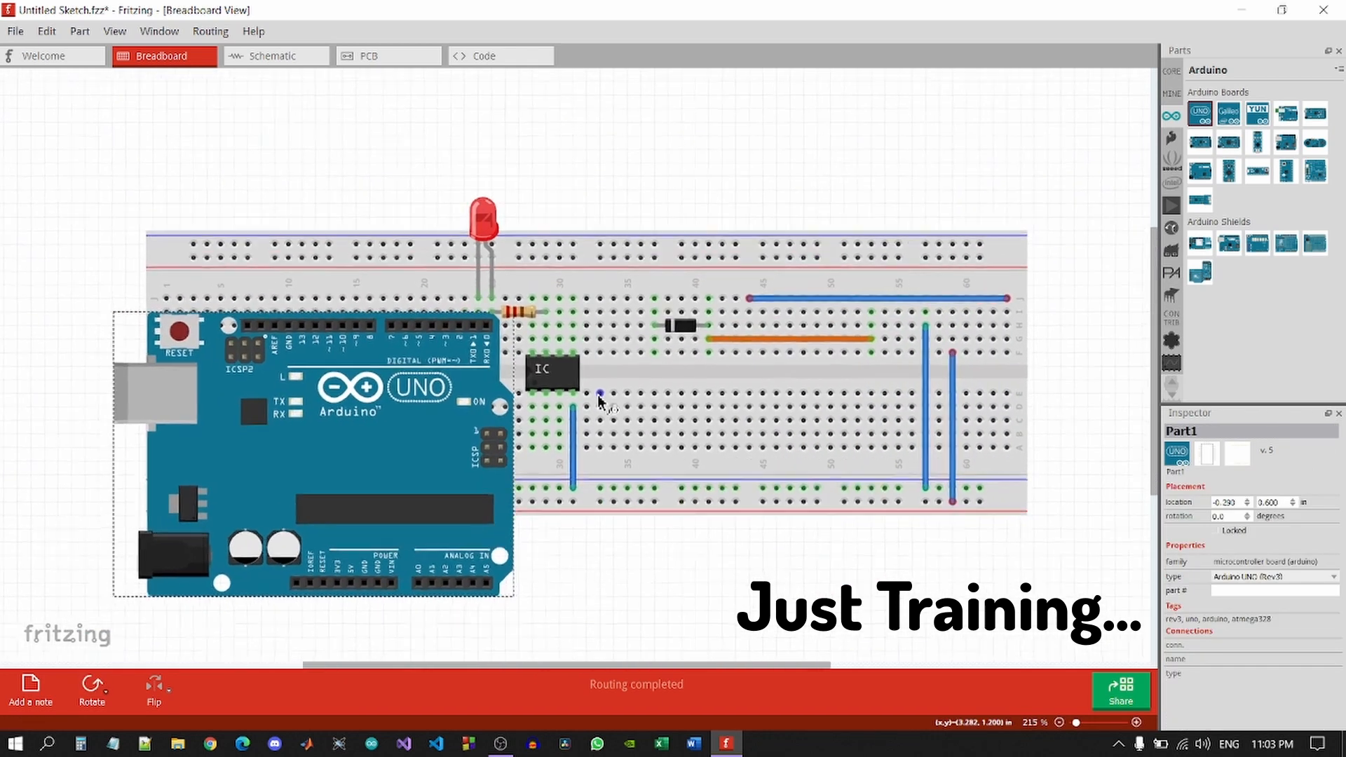
{"action": "left_click_drag", "start_coordinate": [426, 439], "coordinate": [234, 507]}
{"action": "left_click", "coordinate": [461, 491]}
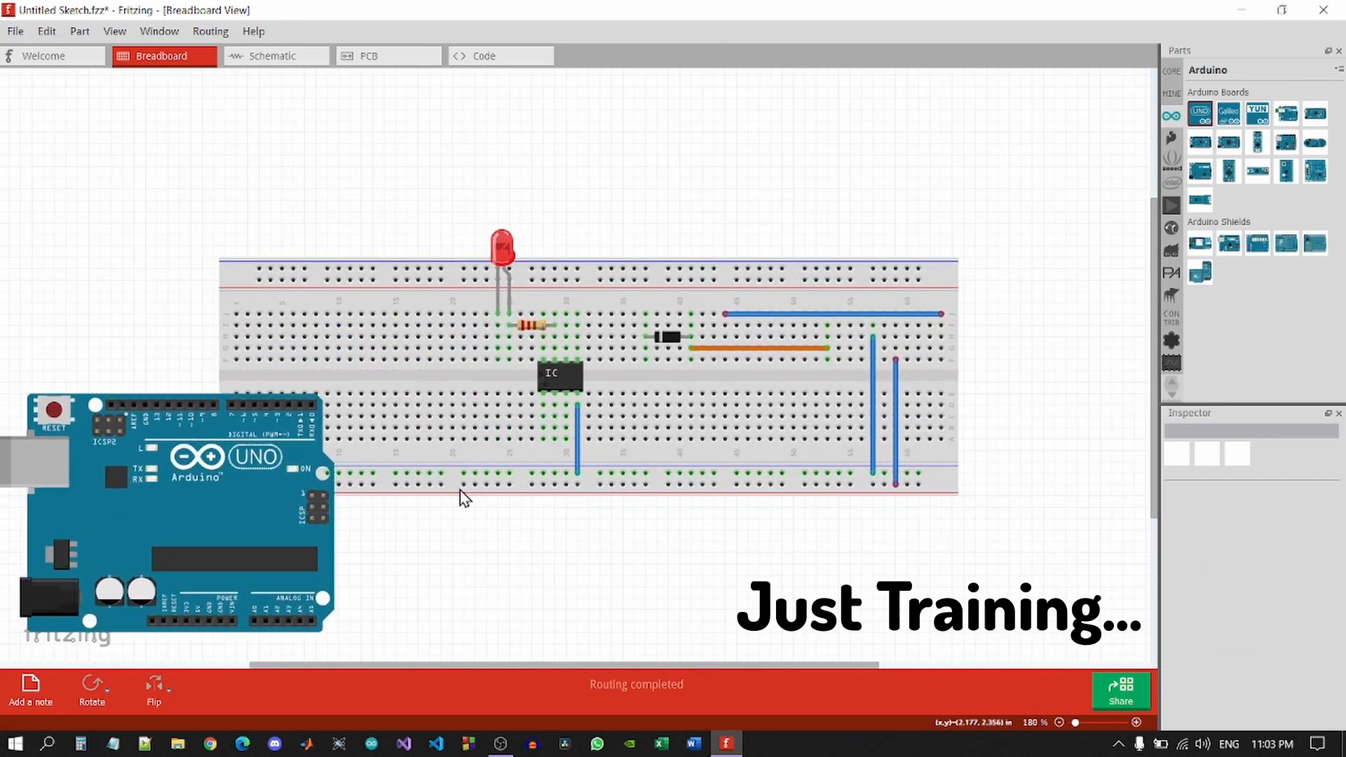
In Schematic view, delete resistor R1 and diode D1.
{"action": "left_click", "coordinate": [278, 60]}
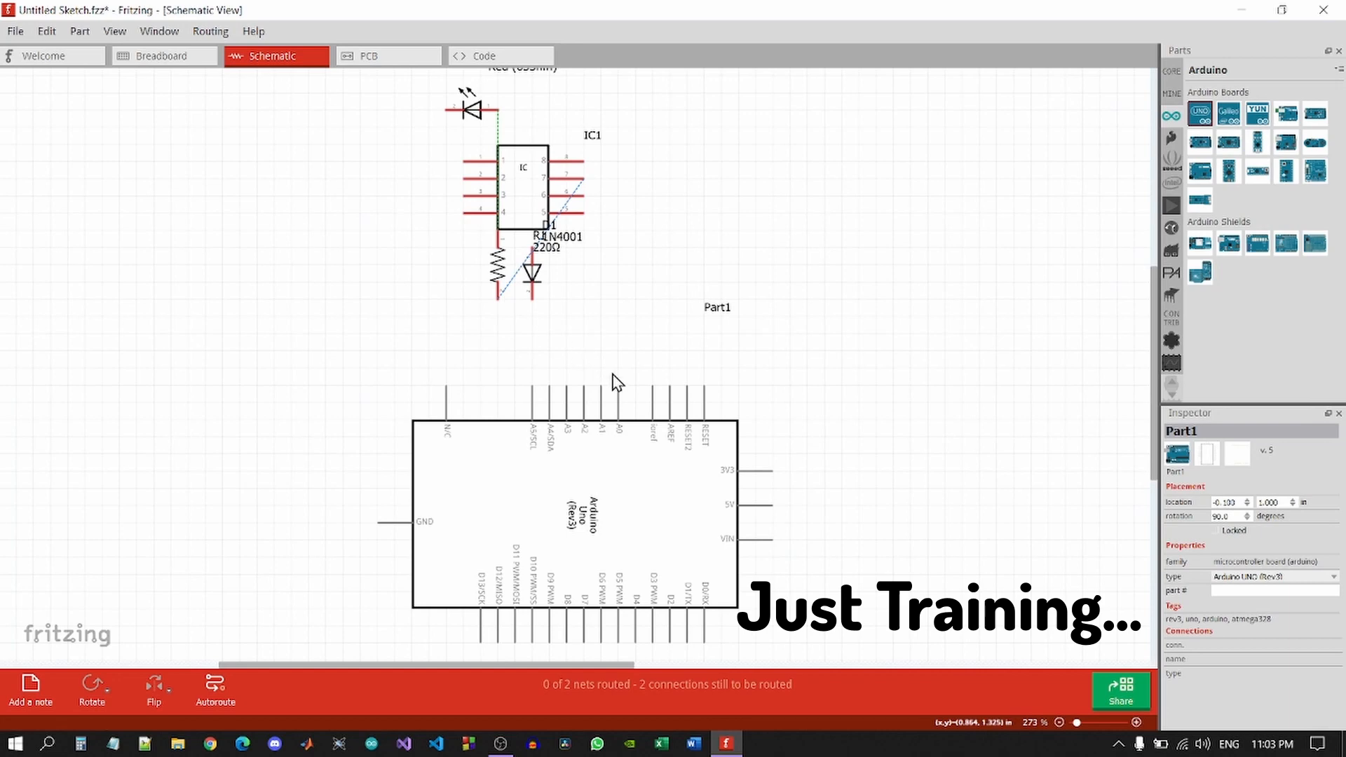
{"action": "scroll", "coordinate": [617, 382], "scroll_direction": "down", "scroll_amount": 1}
{"action": "scroll", "coordinate": [617, 382], "scroll_direction": "up", "scroll_amount": 3}
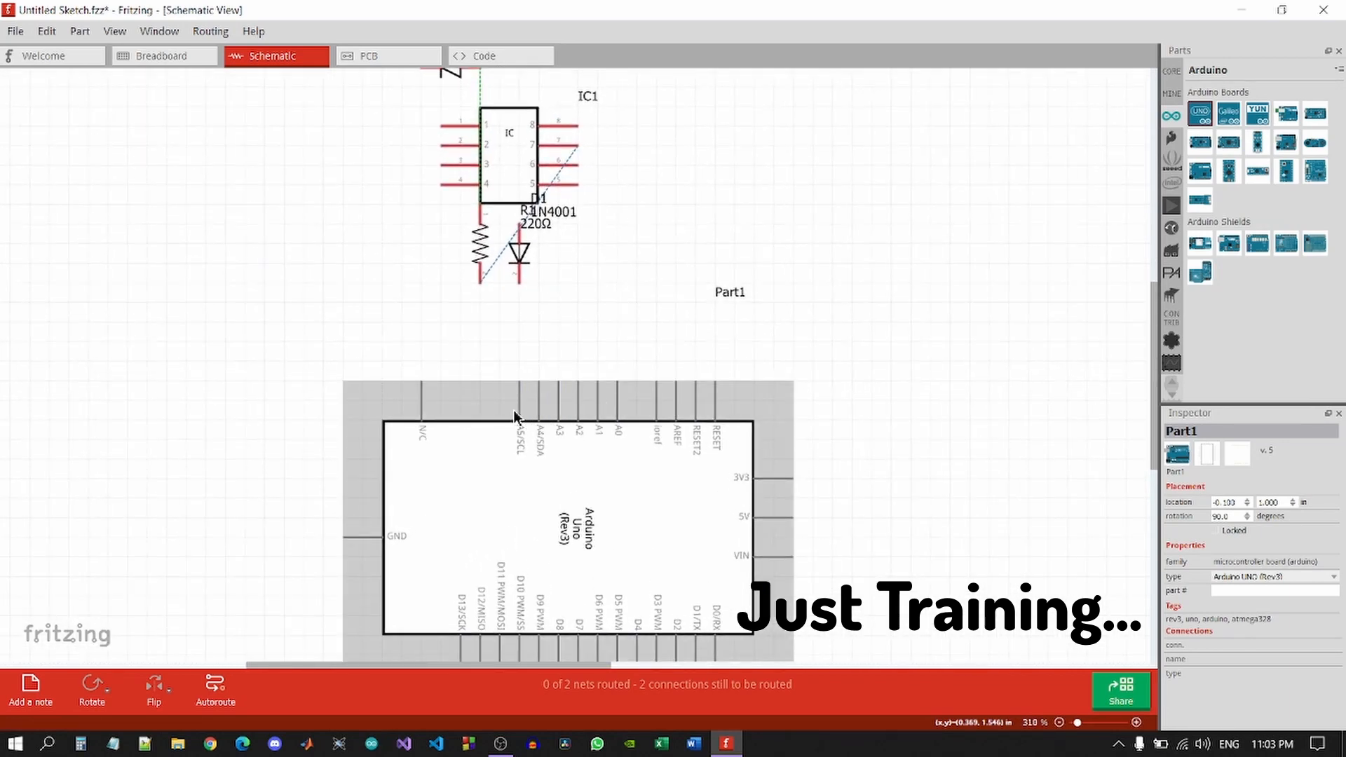
{"action": "scroll", "coordinate": [575, 287], "scroll_direction": "up", "scroll_amount": 1}
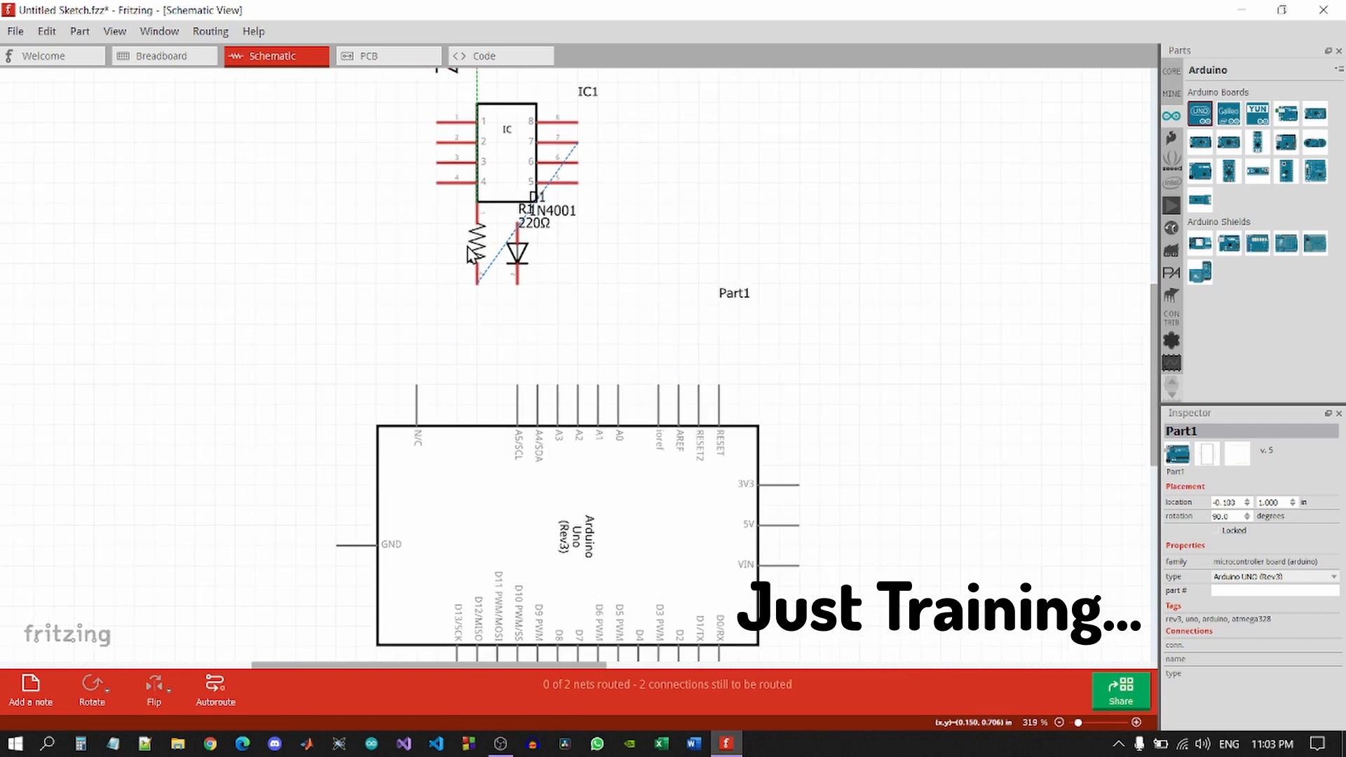
{"action": "left_click", "coordinate": [470, 250]}
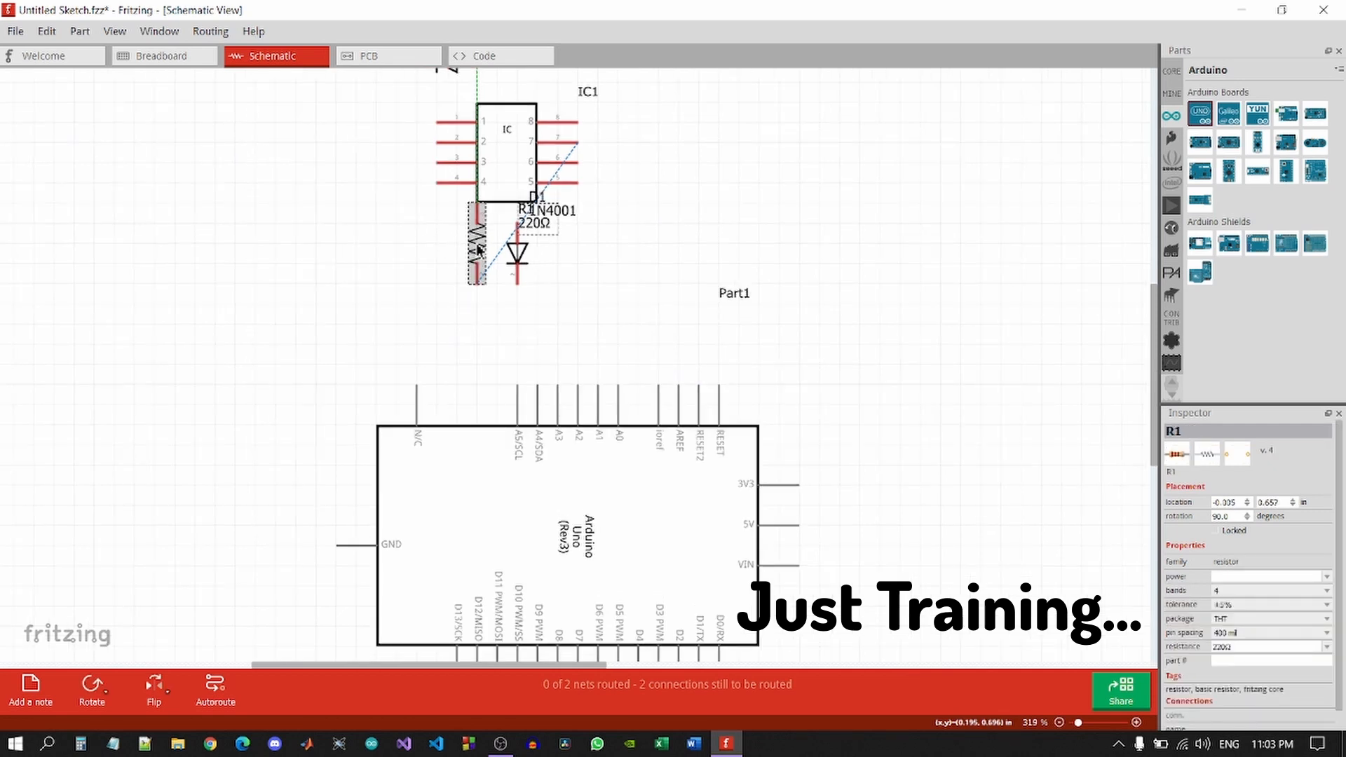
{"action": "key", "text": "Delete"}
{"action": "left_click", "coordinate": [517, 254]}
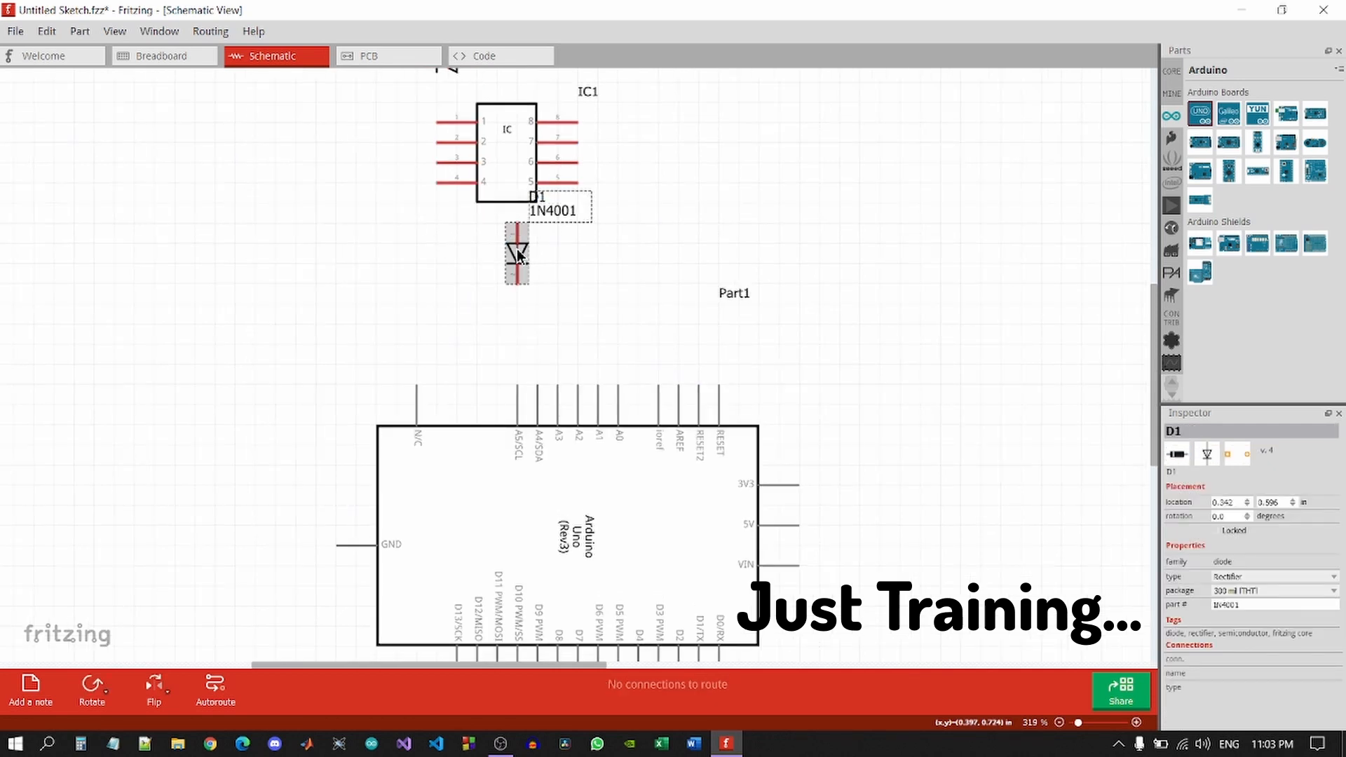
{"action": "right_click", "coordinate": [517, 254]}
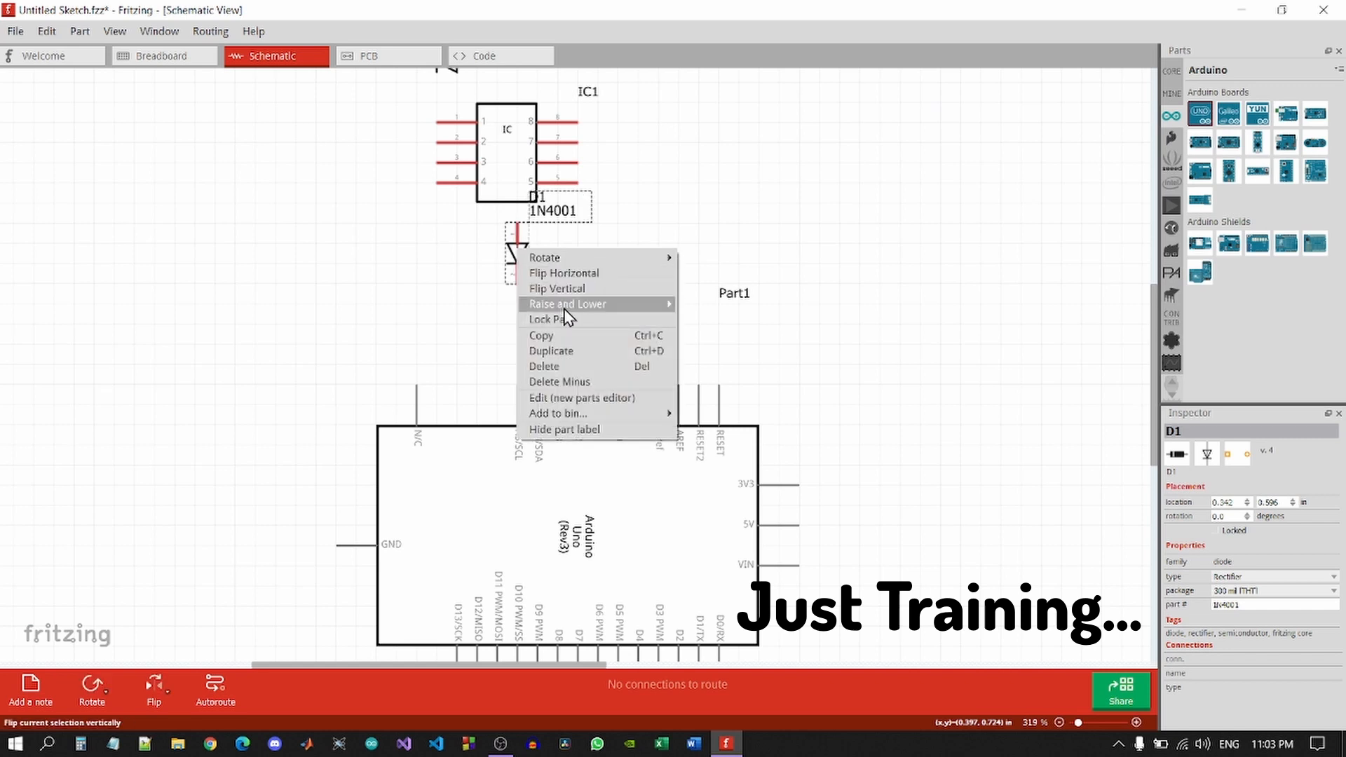
{"action": "left_click", "coordinate": [567, 367]}
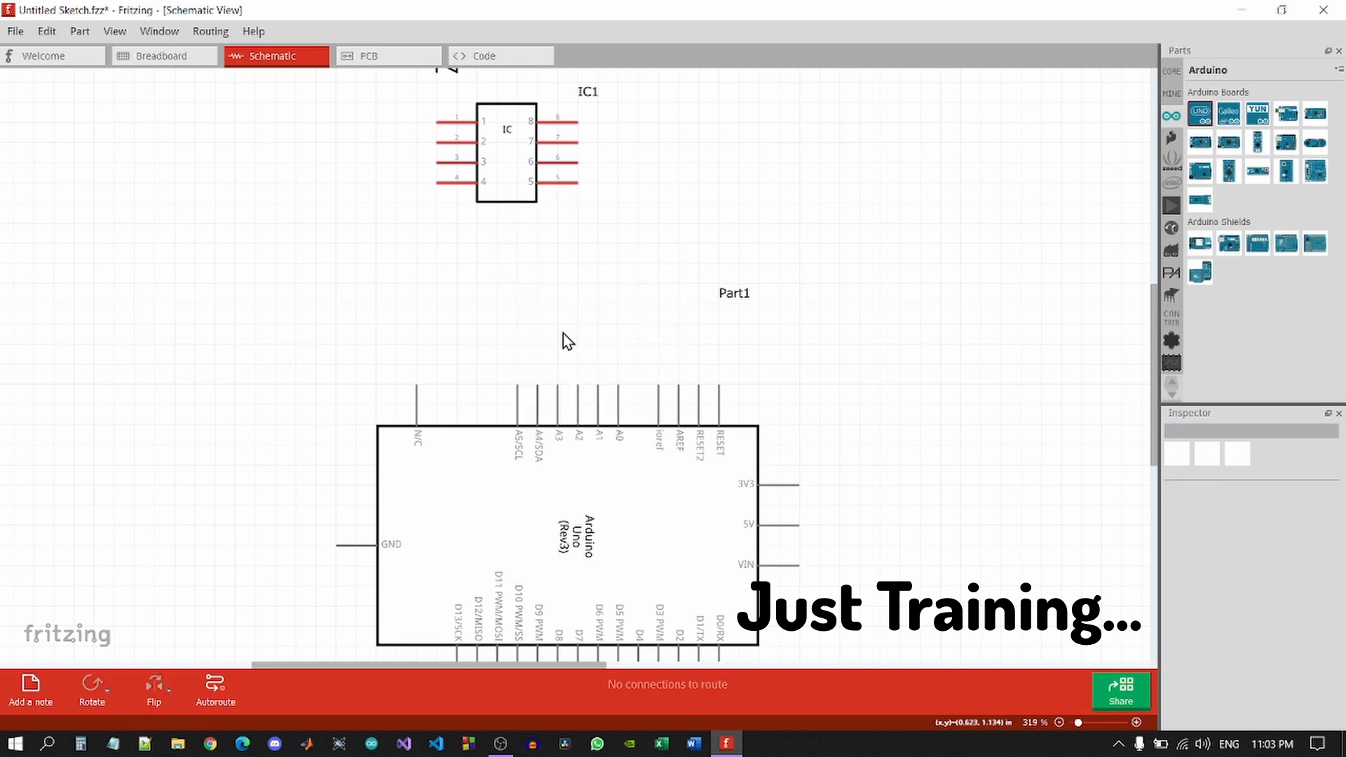
Delete the IC1 chip and the LED, then switch to PCB View.
{"action": "left_click", "coordinate": [502, 156]}
{"action": "key", "text": "Delete"}
{"action": "scroll", "coordinate": [501, 150], "scroll_direction": "up", "scroll_amount": 4}
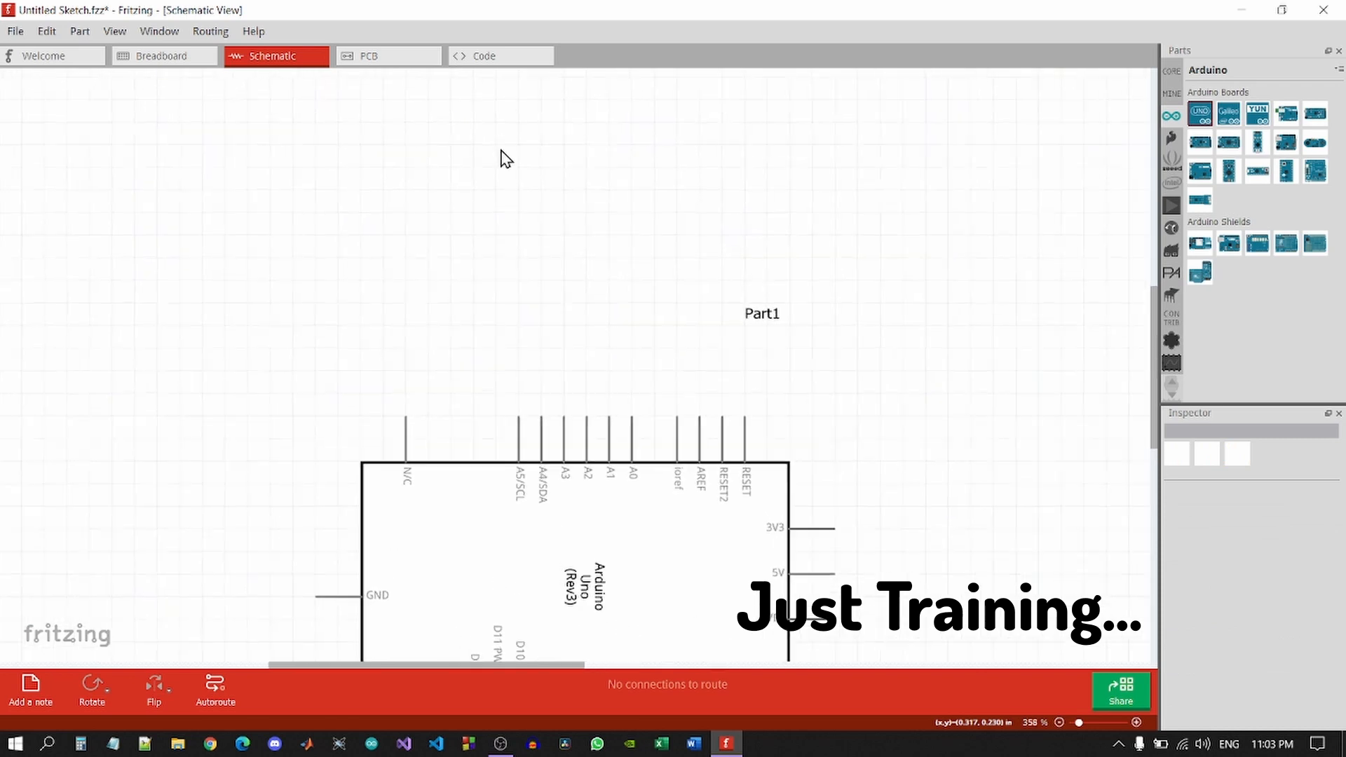
{"action": "scroll", "coordinate": [501, 150], "scroll_direction": "down", "scroll_amount": 7}
{"action": "scroll", "coordinate": [505, 159], "scroll_direction": "down", "scroll_amount": 1}
{"action": "left_click", "coordinate": [446, 83]}
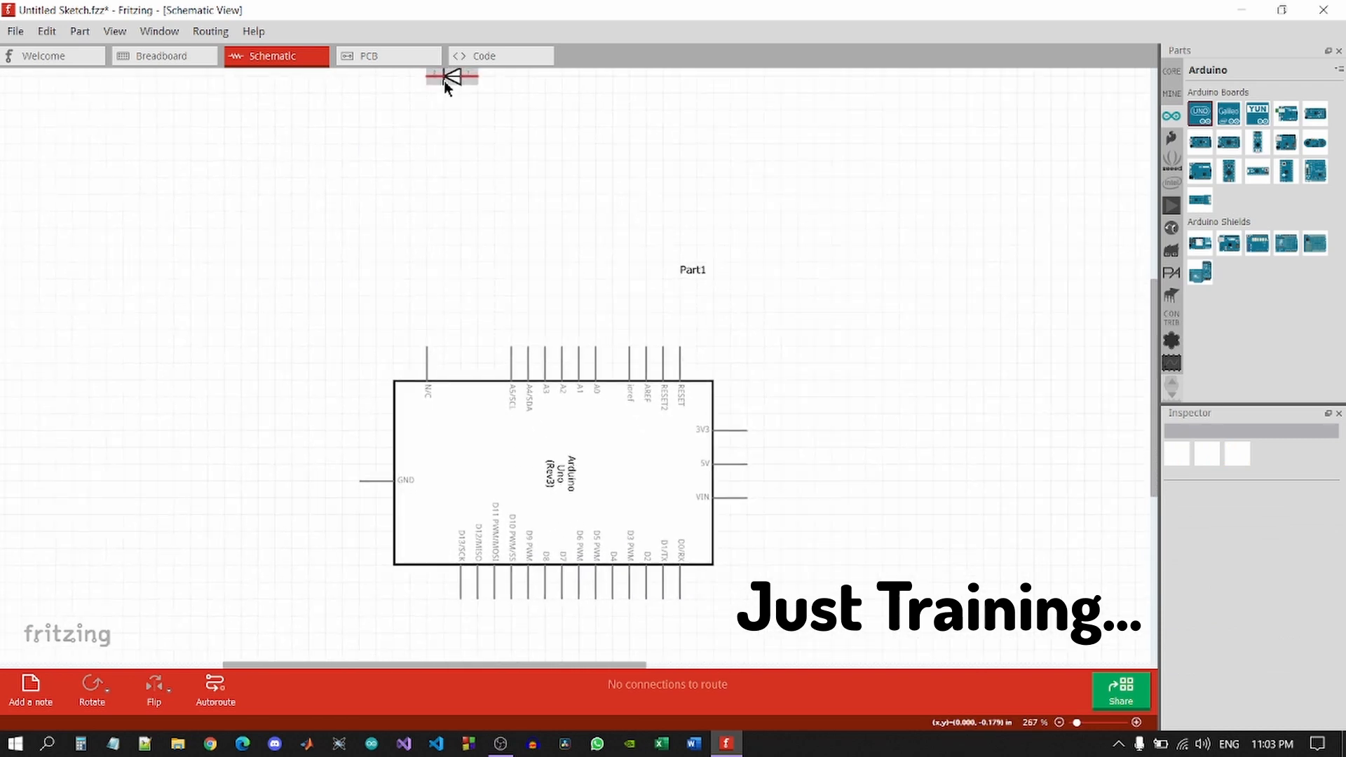
{"action": "key", "text": "Delete"}
{"action": "left_click", "coordinate": [150, 57]}
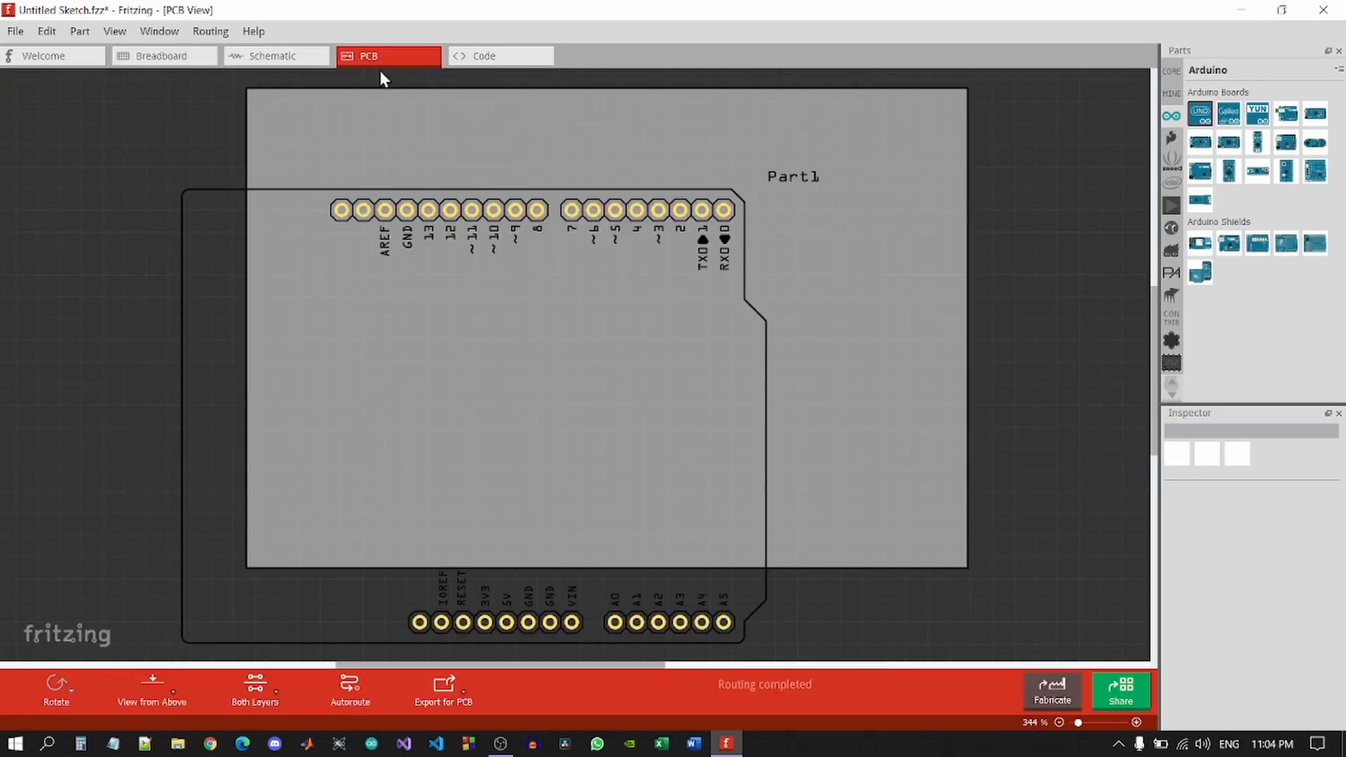
Drag the Arduino footprint inside the PCB outline, glance at the Code view, and return to Breadboard.
{"action": "left_click", "coordinate": [533, 349]}
{"action": "left_click_drag", "start_coordinate": [559, 321], "coordinate": [687, 253]}
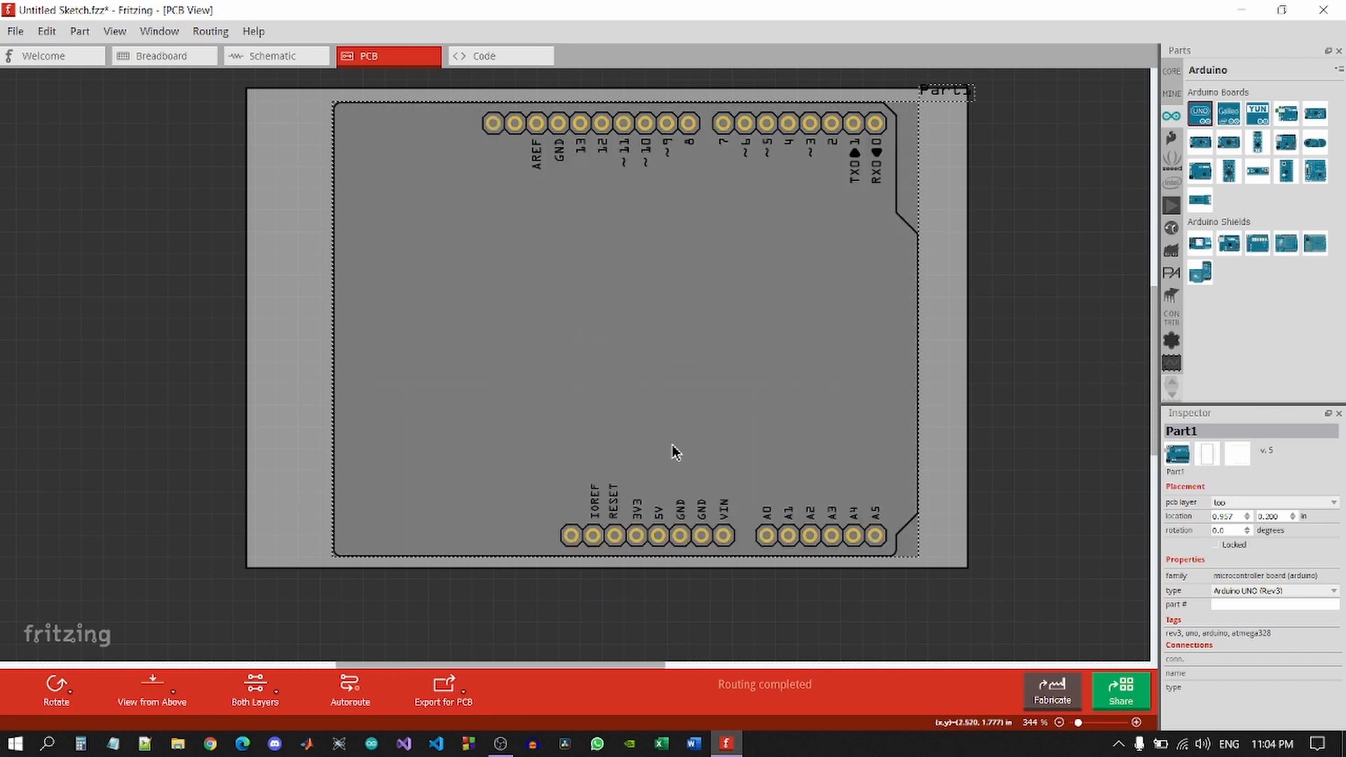
{"action": "left_click", "coordinate": [485, 56]}
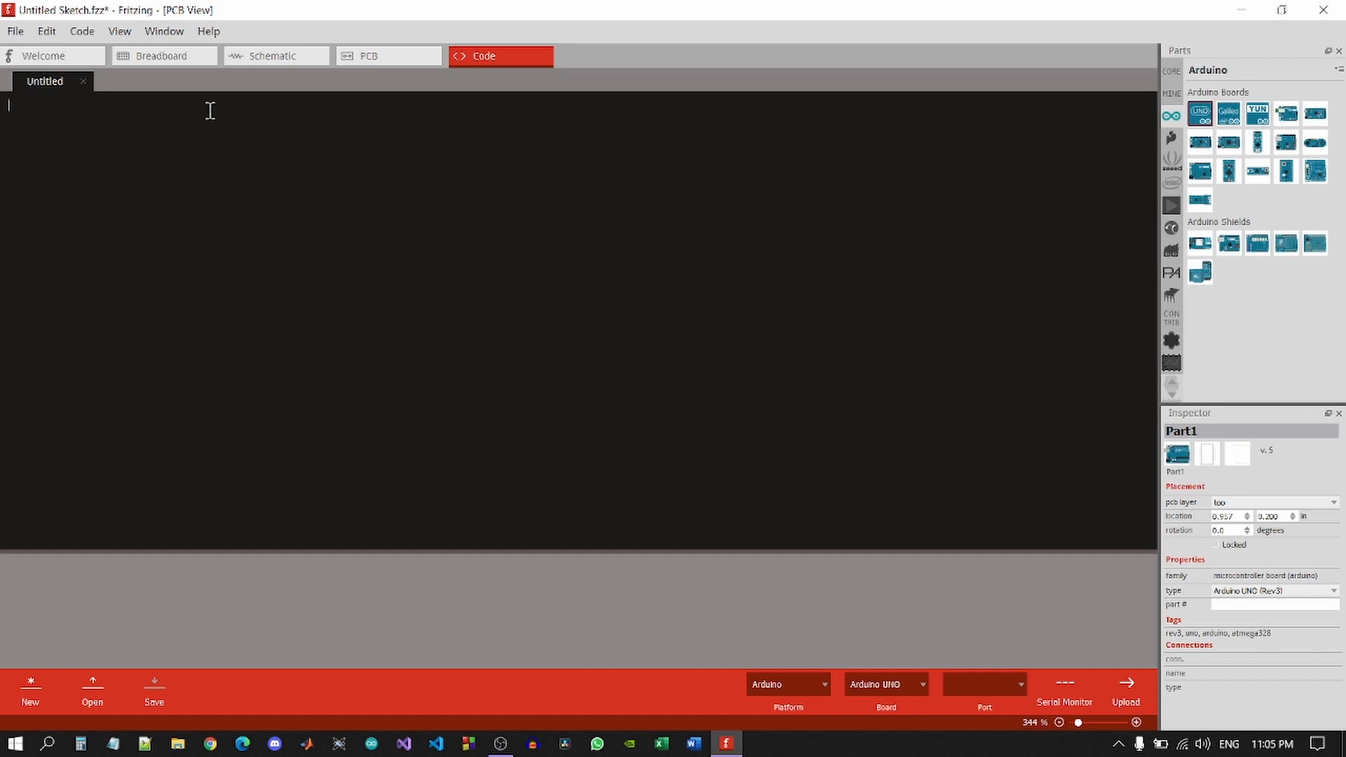
{"action": "left_click", "coordinate": [154, 60]}
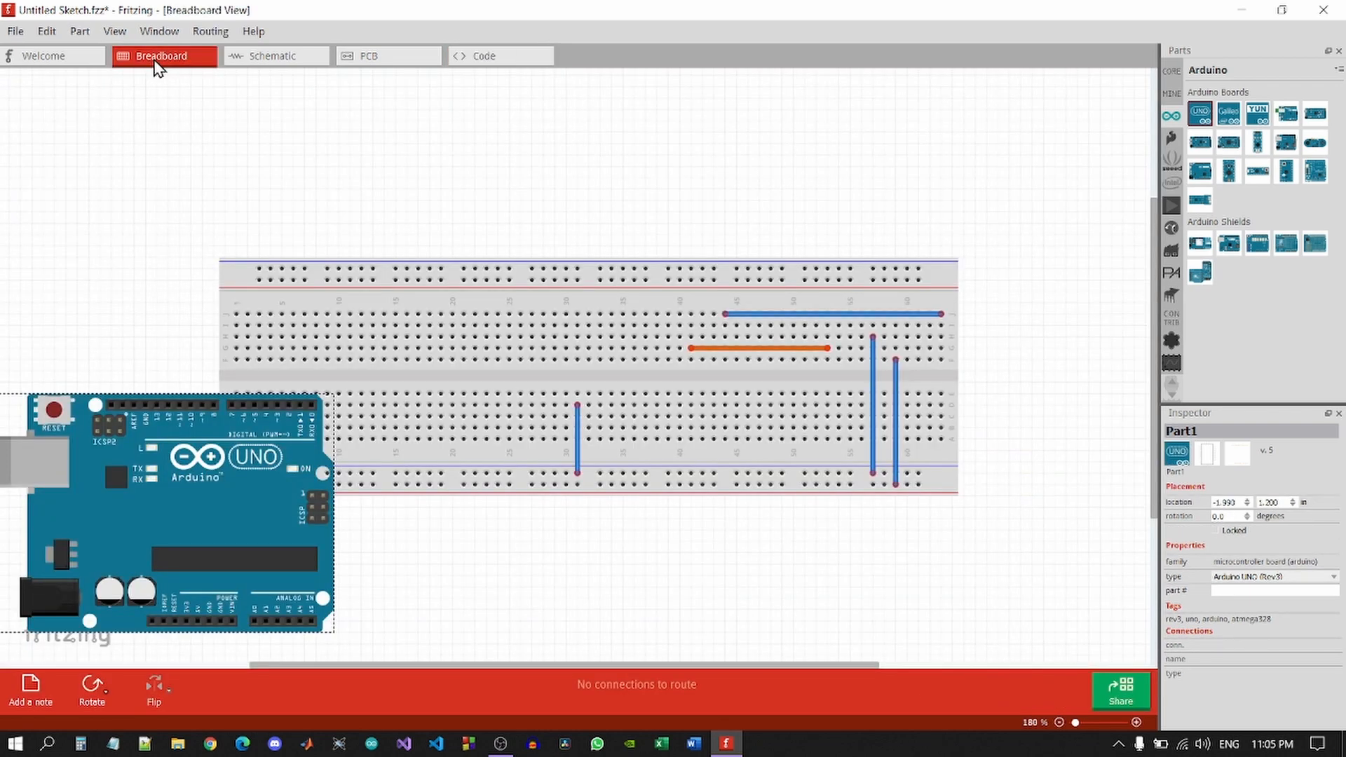